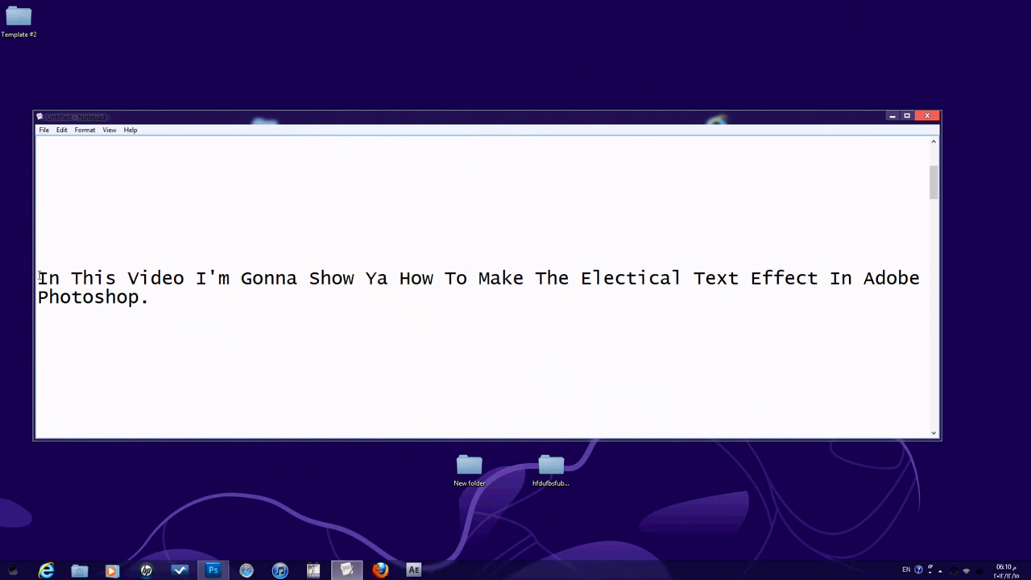
Step: Highlight the tutorial's intro sentence in Notepad, then clear the selection
left_click_drag(38, 278, 559, 277)
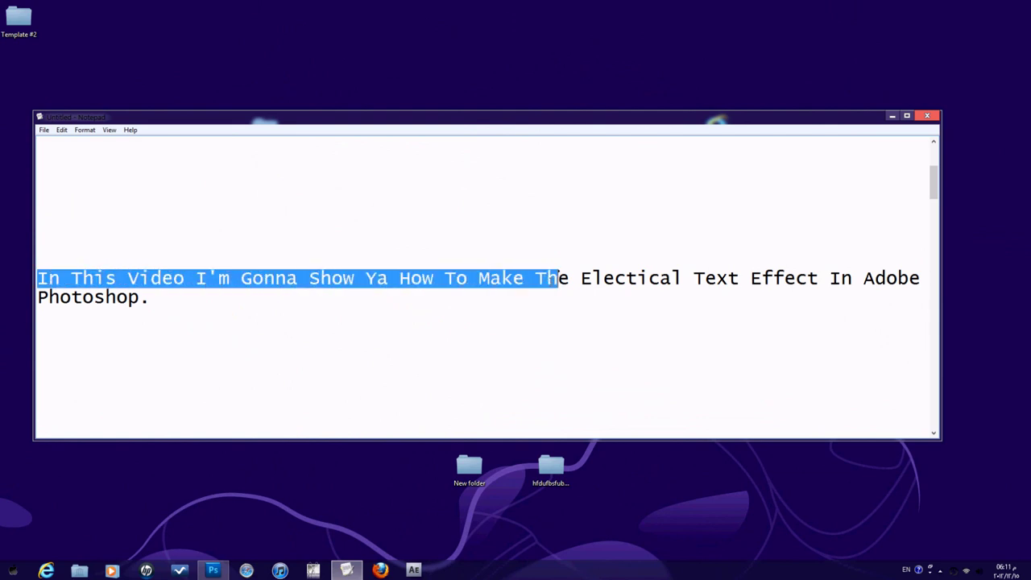
mouse_move(559, 278)
left_mouse_down()
mouse_move(910, 278)
mouse_move(927, 294)
left_mouse_up()
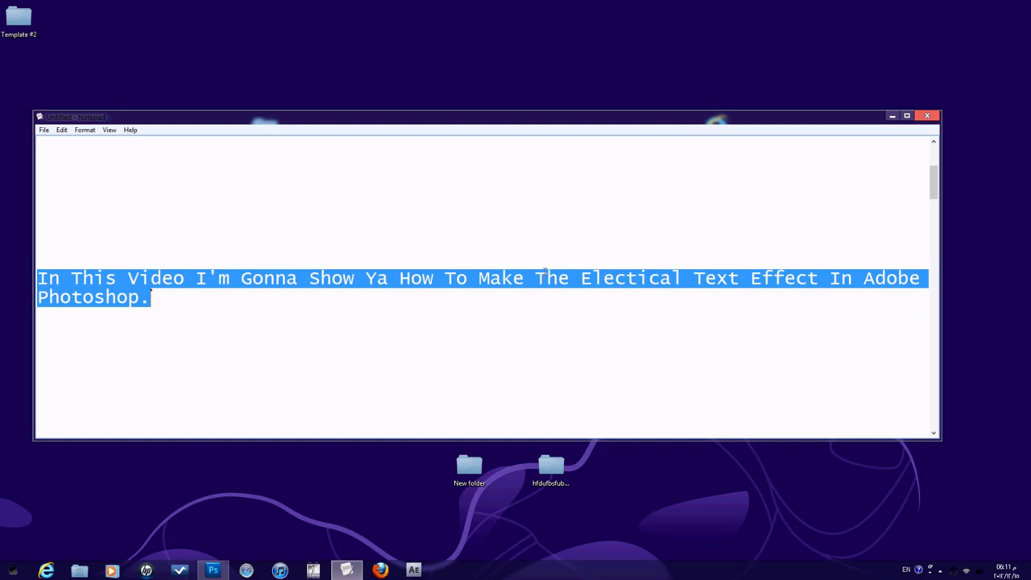
left_click(546, 274)
Step: Scroll down to the Steps list and highlight the step 1 instruction line
scroll(417, 279, "down", 1)
scroll(338, 287, "down", 1)
scroll(201, 306, "down", 1)
scroll(129, 322, "down", 1)
scroll(126, 325, "down", 1)
left_click_drag(118, 298, 38, 298)
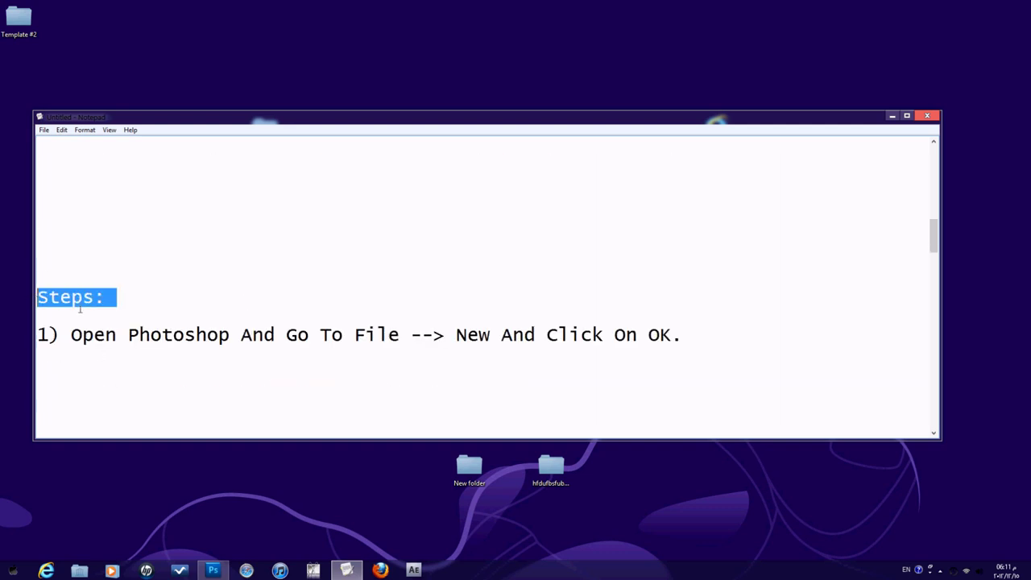
left_click_drag(684, 341, 21, 334)
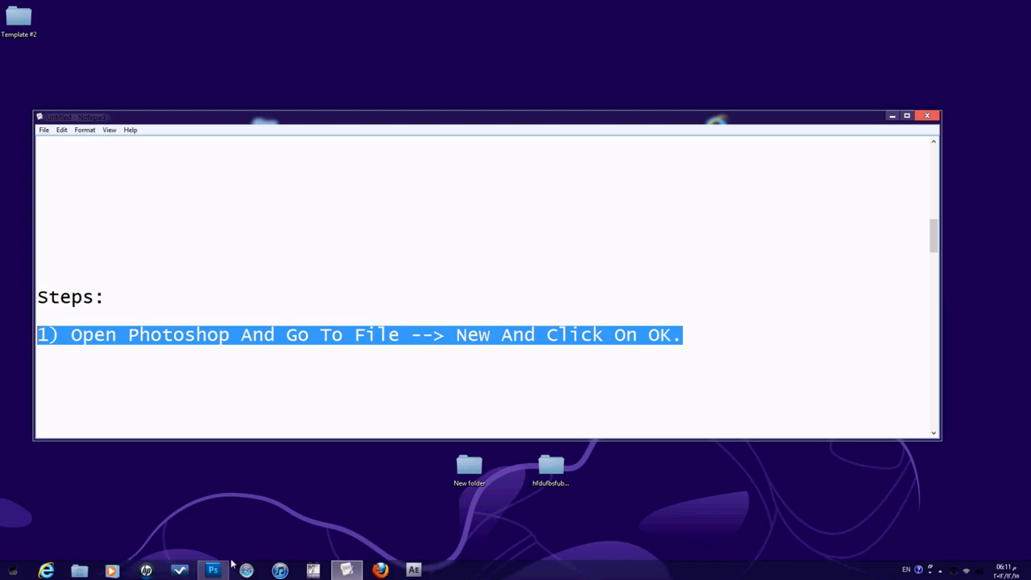
left_click(212, 571)
Step: Create a new white 1000 × 1000 pixel document from File > New
left_click(30, 8)
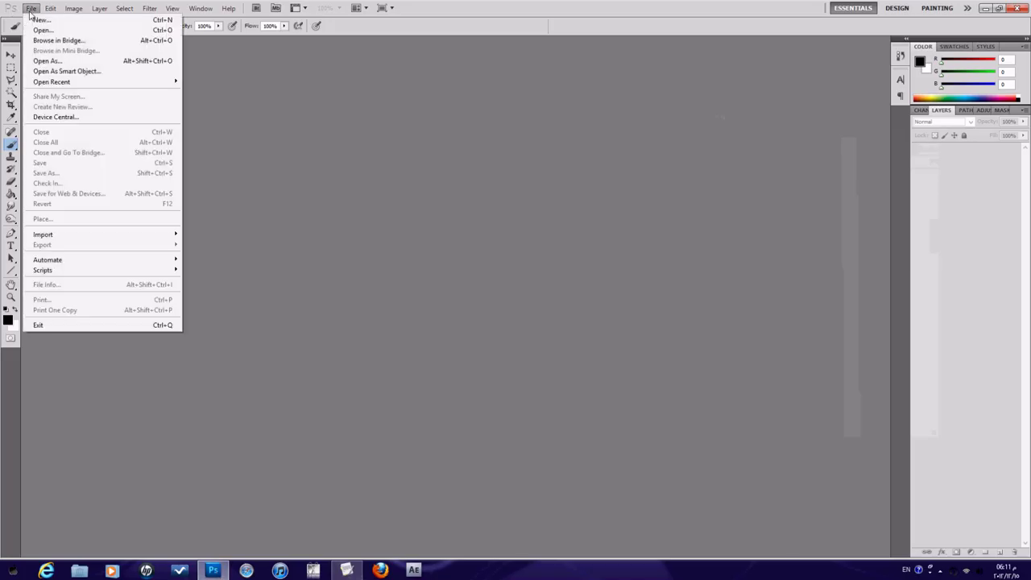
left_click(39, 25)
double_click(481, 195)
key("Tab")
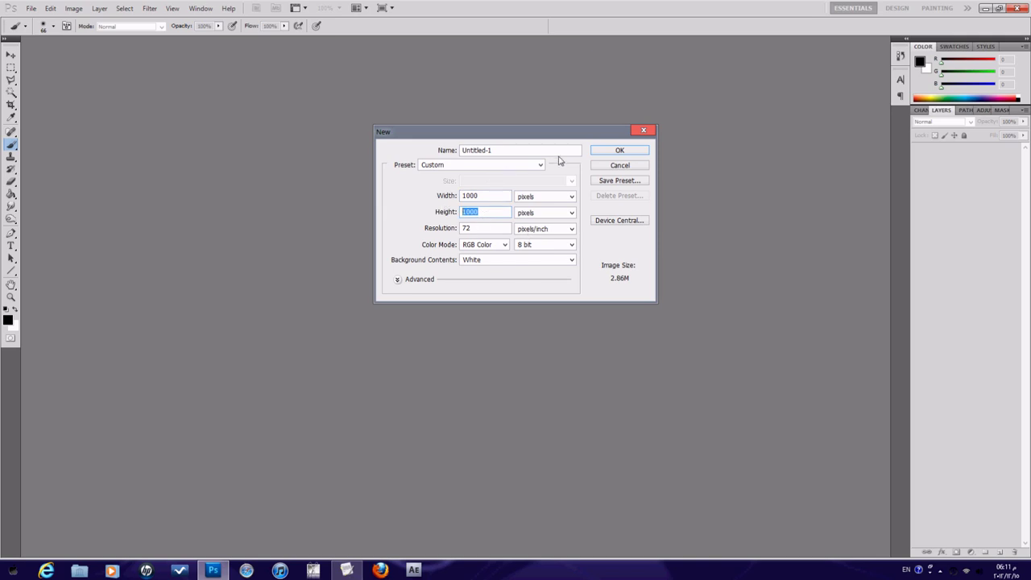
left_click(603, 153)
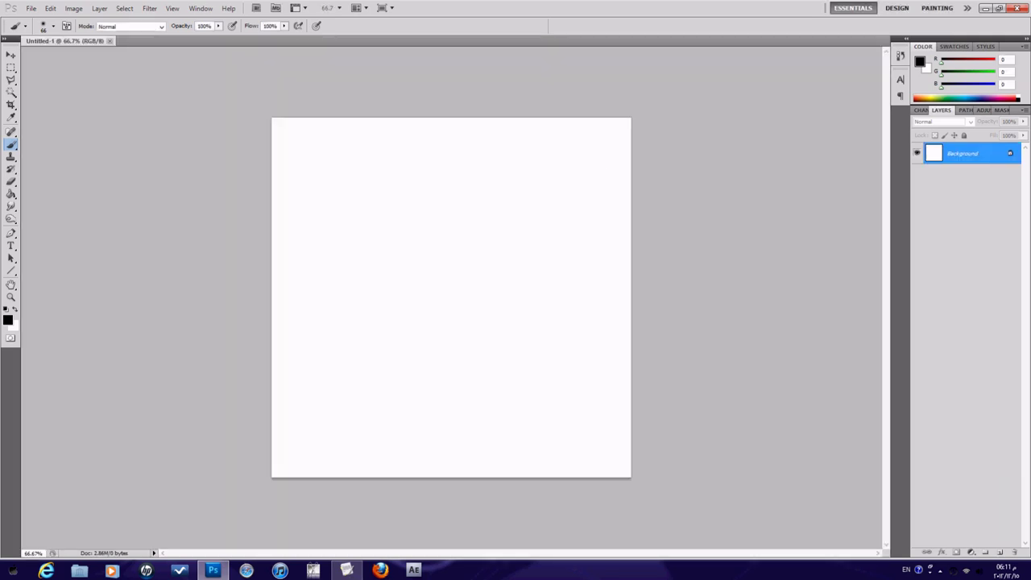
left_click(346, 571)
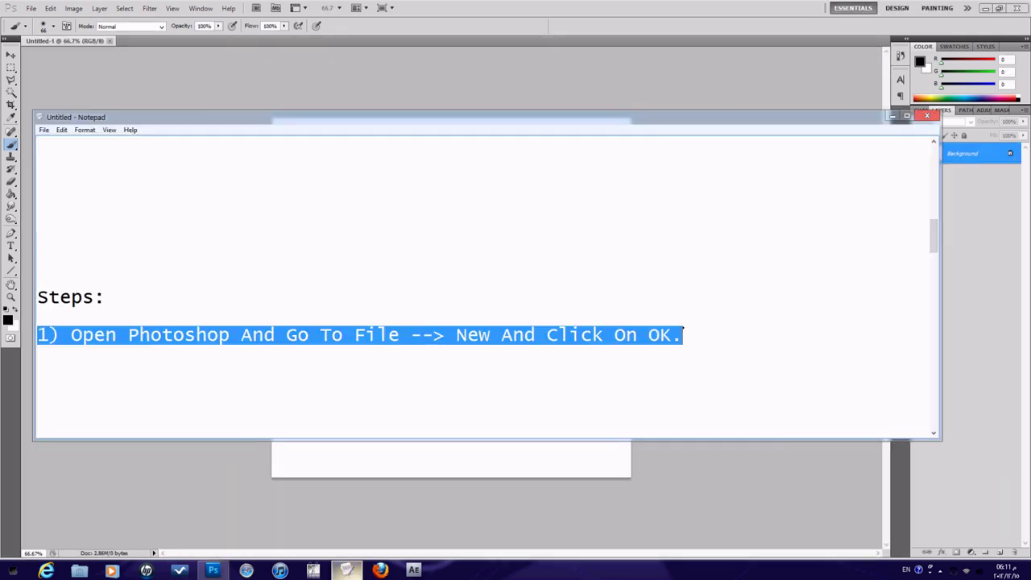
scroll(295, 379, "down", 1)
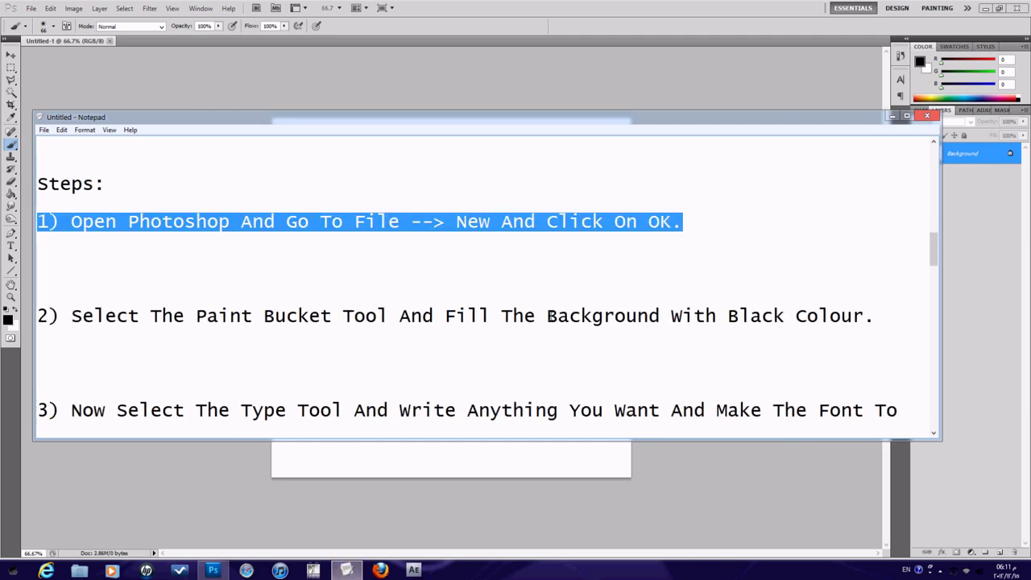
left_click_drag(878, 315, 37, 316)
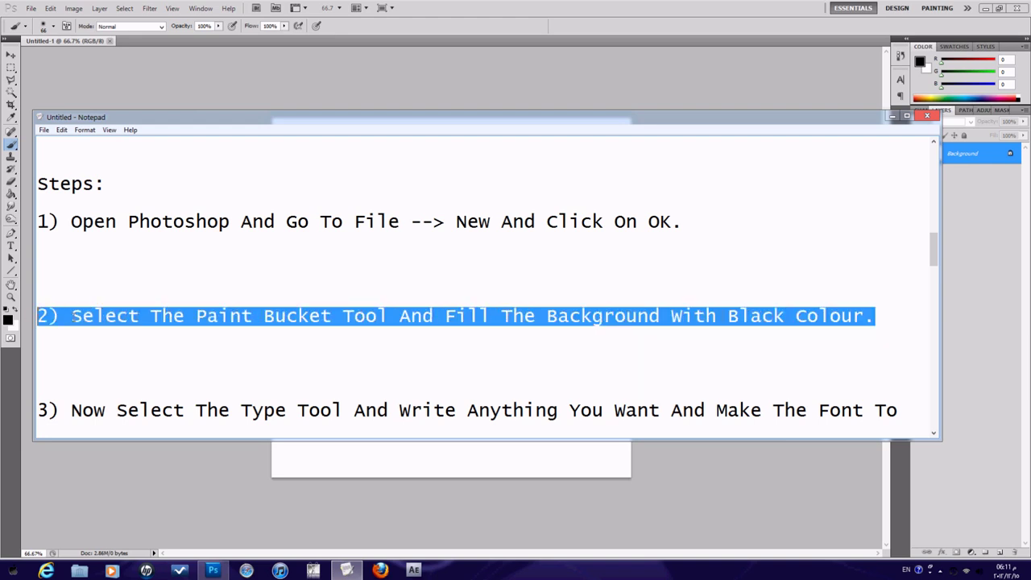
left_click(892, 115)
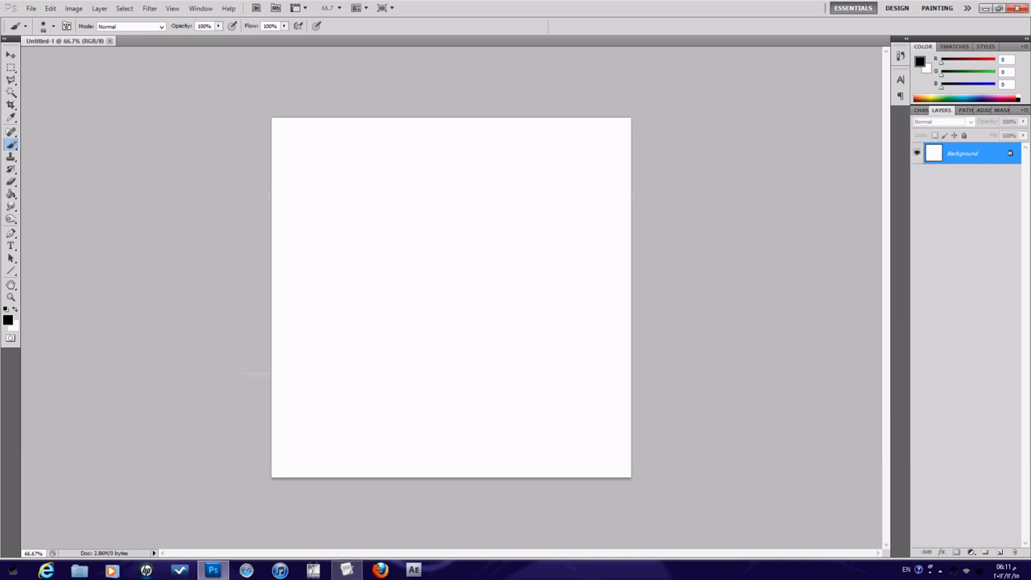
Step: Fill the whole canvas with black using the Paint Bucket Tool
left_click_drag(12, 194, 47, 206)
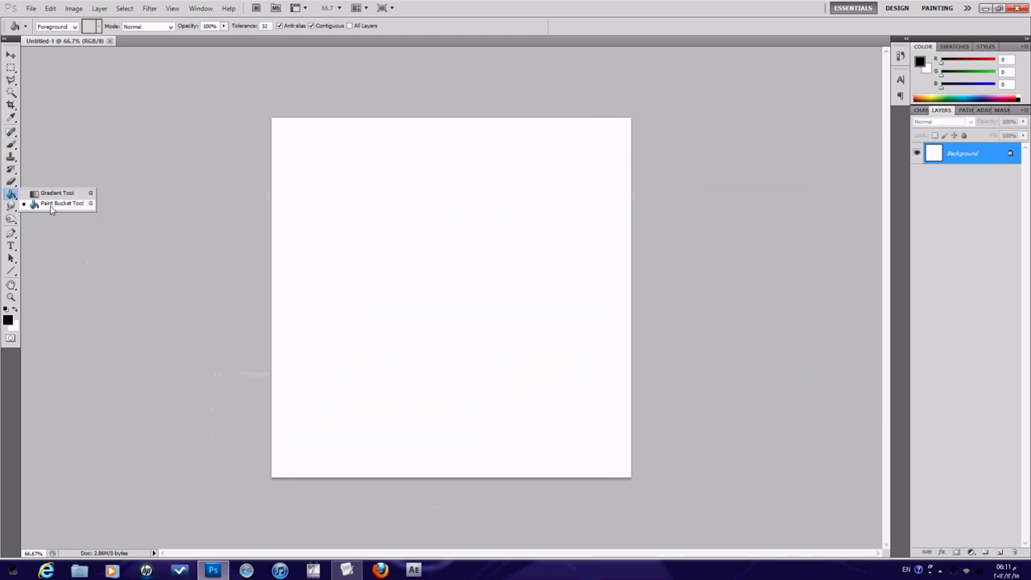
left_click(8, 320)
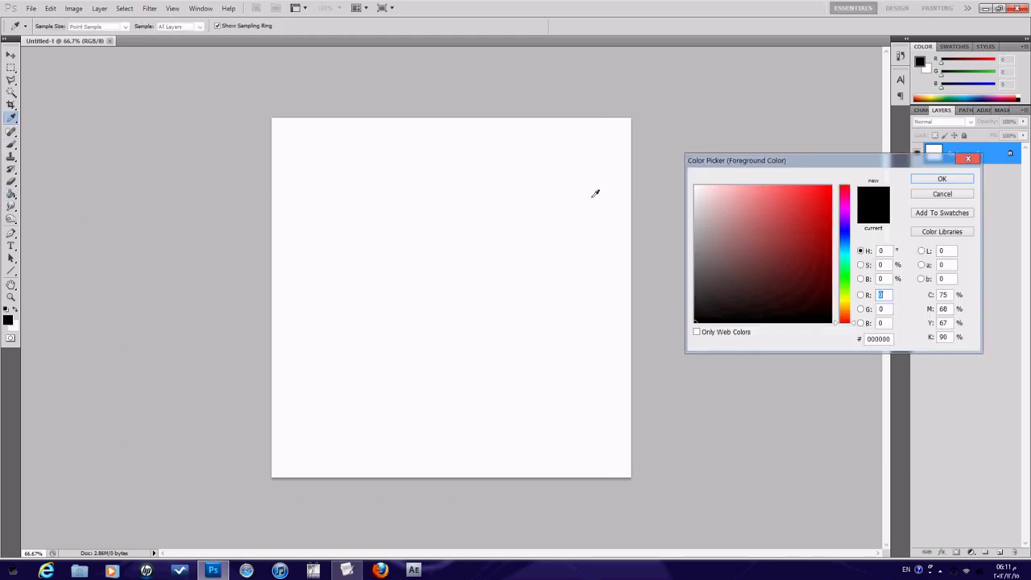
left_click(756, 321)
left_click(941, 180)
left_click(473, 219)
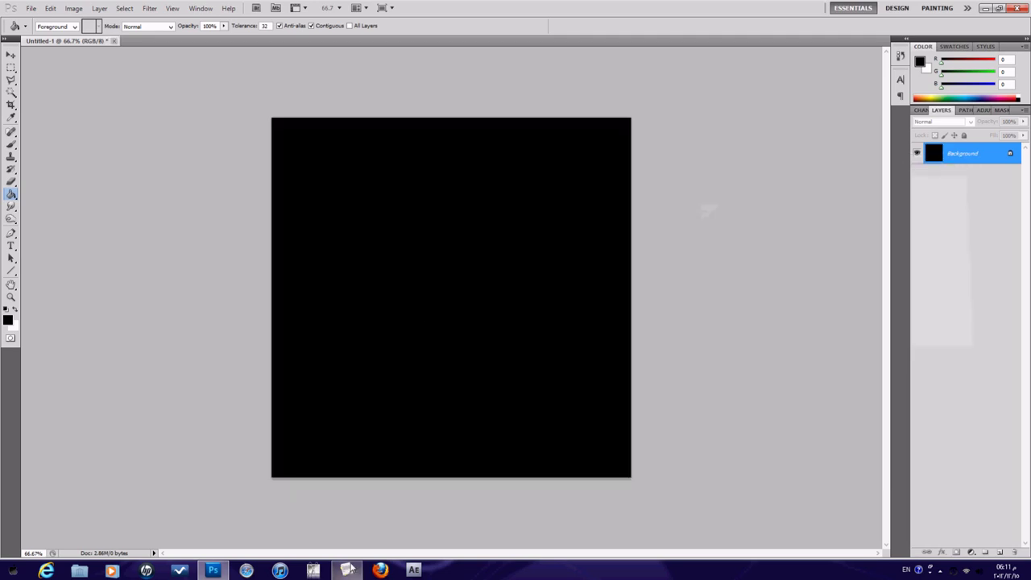
Step: Highlight step 3 in the notes: Type Tool with the 28 Days Later font
left_click(347, 571)
scroll(323, 360, "down", 1)
mouse_move(550, 381)
left_mouse_down()
mouse_move(265, 355)
mouse_move(57, 356)
mouse_move(71, 354)
left_mouse_up()
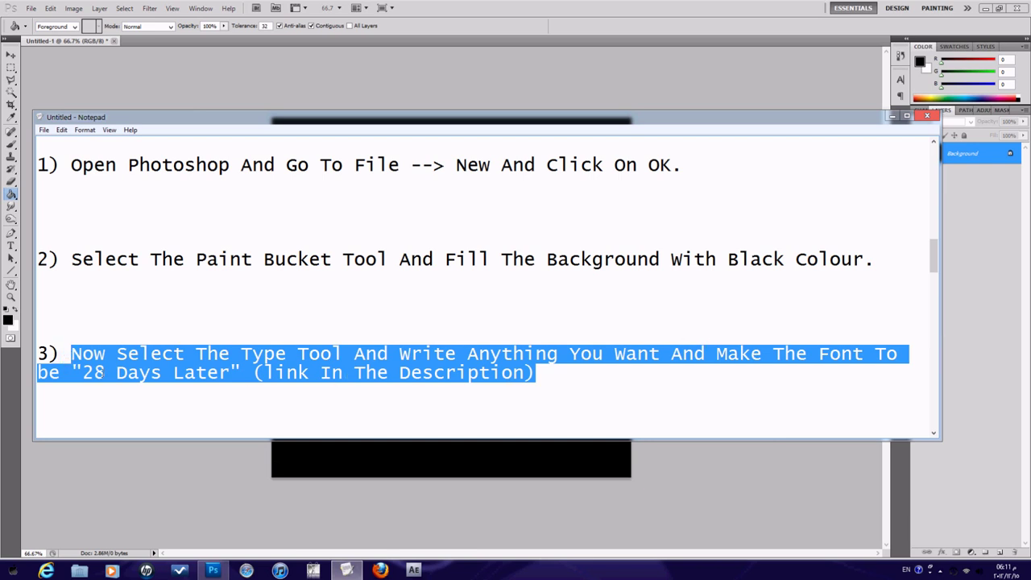
Step: Start a horizontal text layer on the black canvas and type the text
left_click(892, 115)
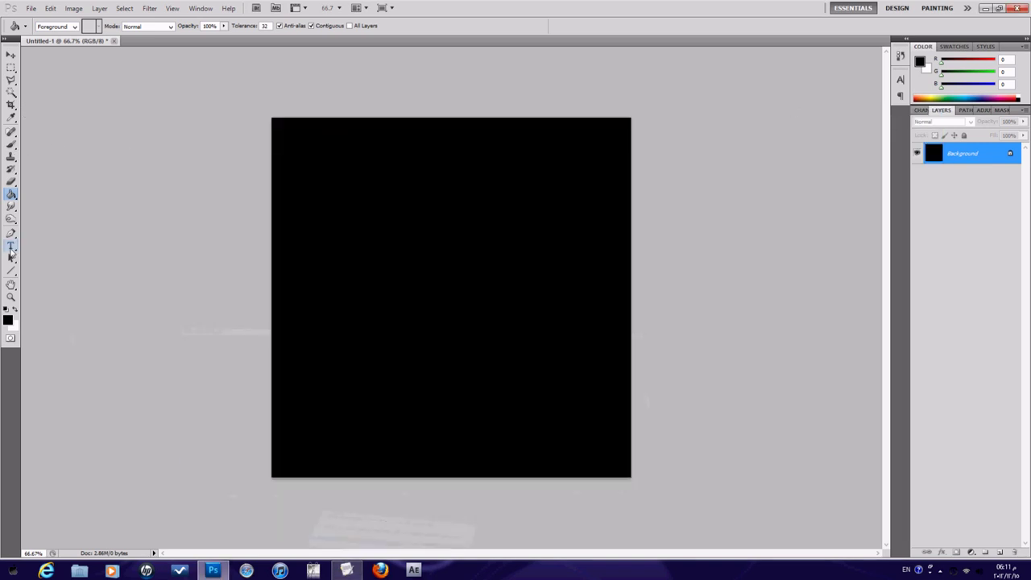
left_click(12, 245)
left_click(49, 245)
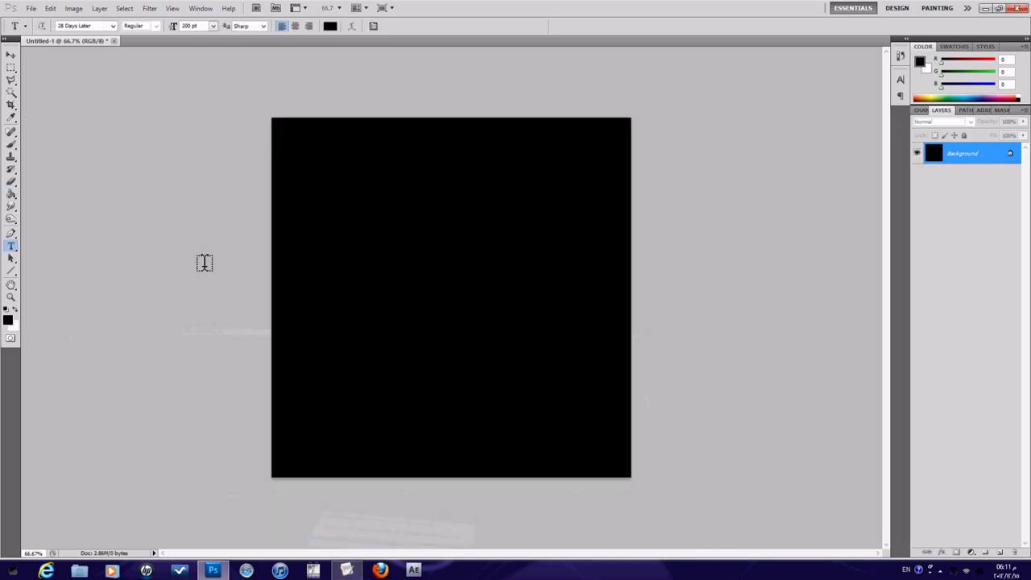
left_click(324, 299)
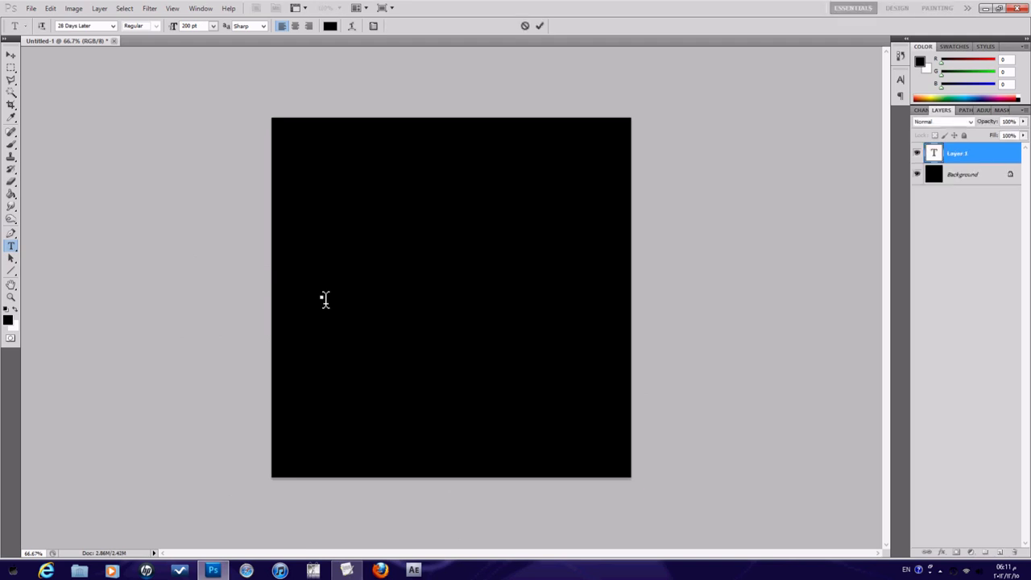
type("OMBIES!!")
left_click_drag(409, 193, 369, 196)
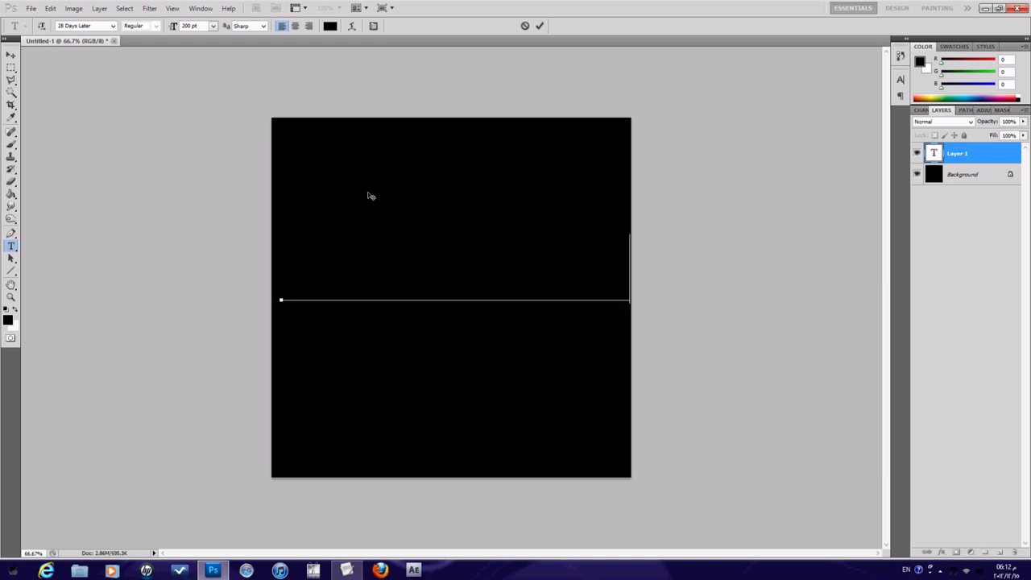
Step: Select the typed text and color it white
left_click_drag(627, 270, 226, 234)
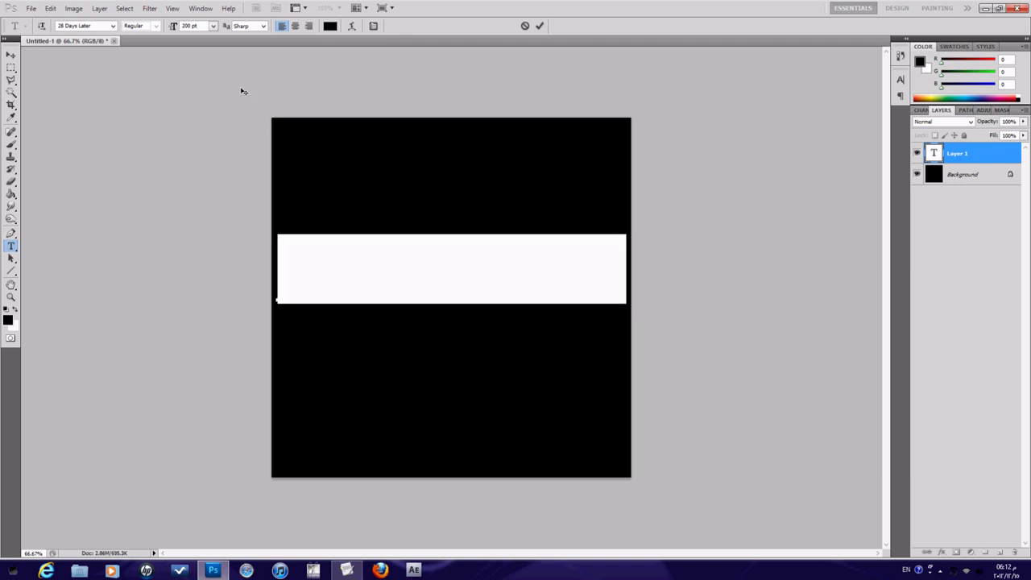
left_click(330, 26)
left_click(696, 188)
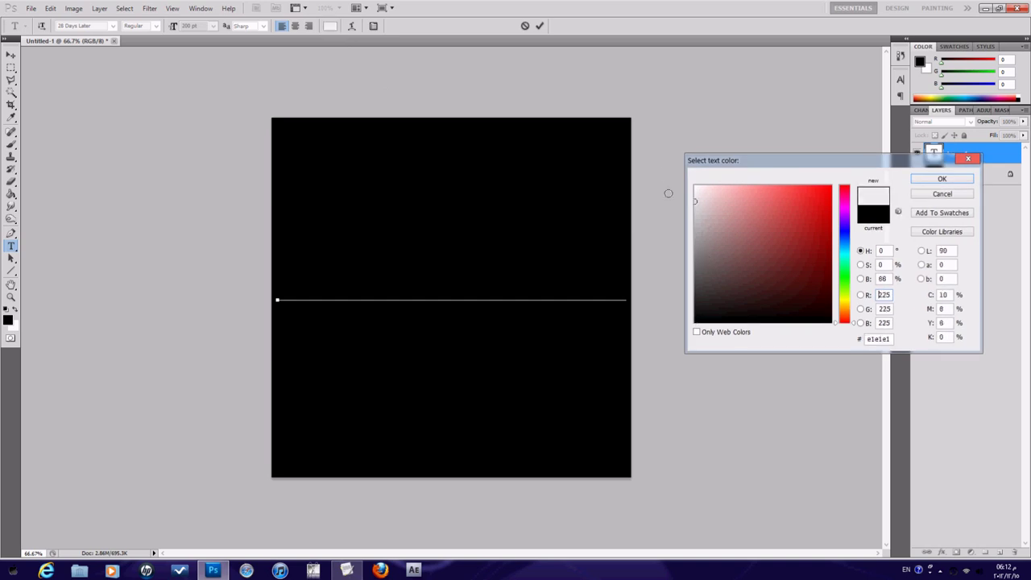
left_click(942, 178)
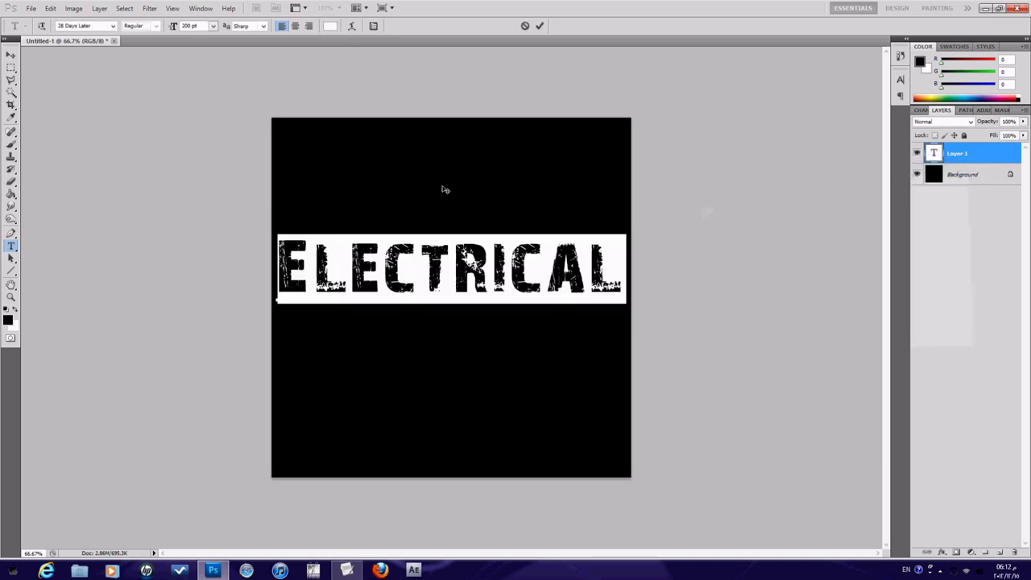
left_click_drag(444, 198, 447, 209)
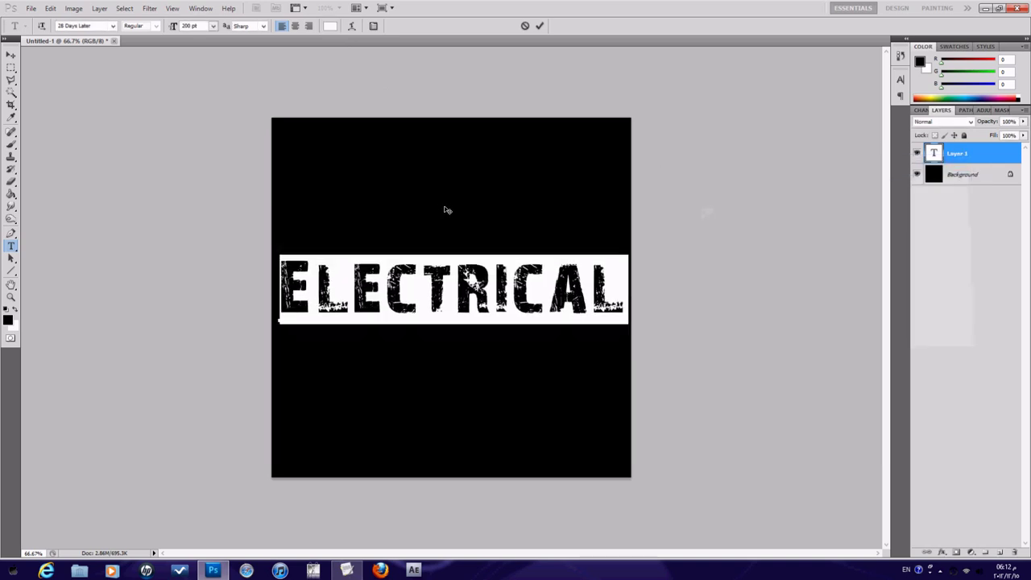
Step: Set the ELECTRICAL text size to 150 pt and commit it
left_click(194, 26)
key("BackSpace")
type("150")
key("Return")
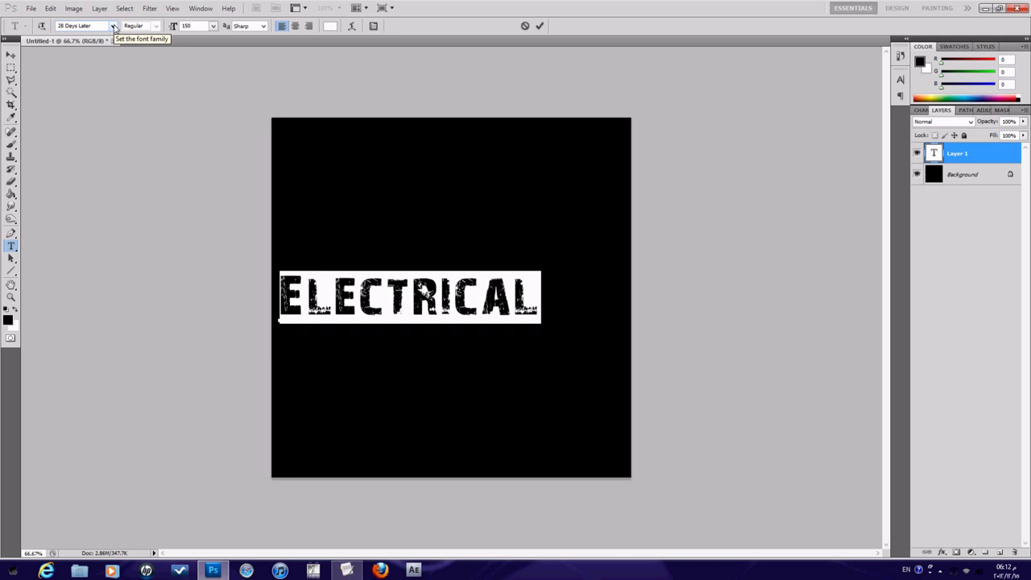
mouse_move(452, 202)
left_mouse_down()
mouse_move(481, 193)
mouse_move(472, 193)
mouse_move(478, 203)
left_mouse_up()
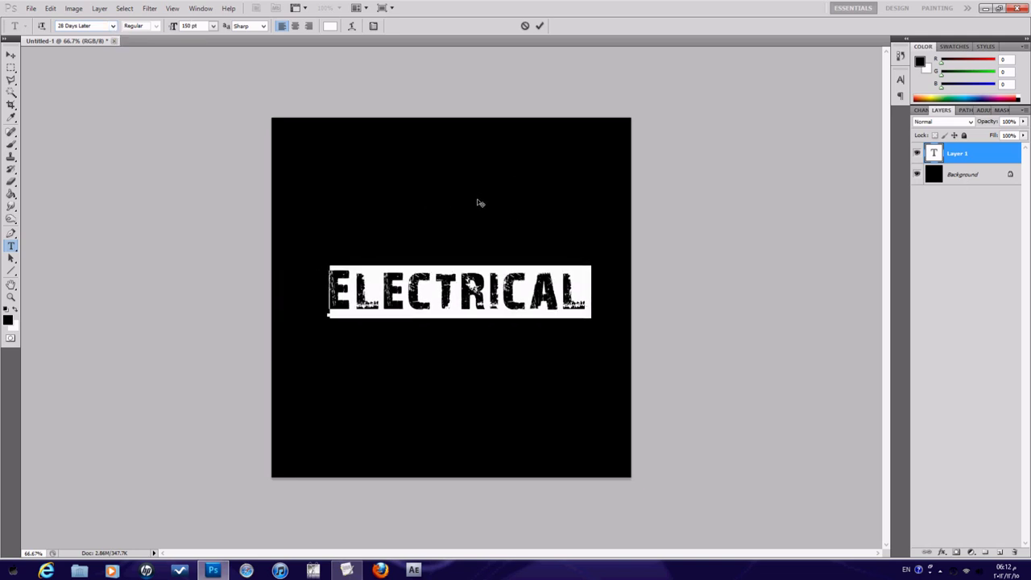
left_click(540, 25)
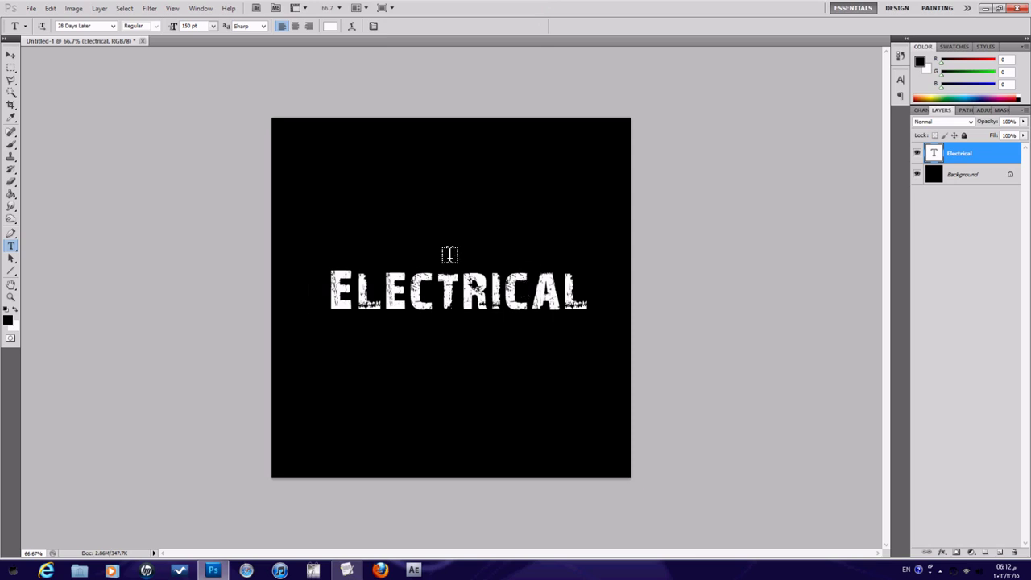
Step: Centre the ELECTRICAL text on the canvas with the Move Tool
key("v")
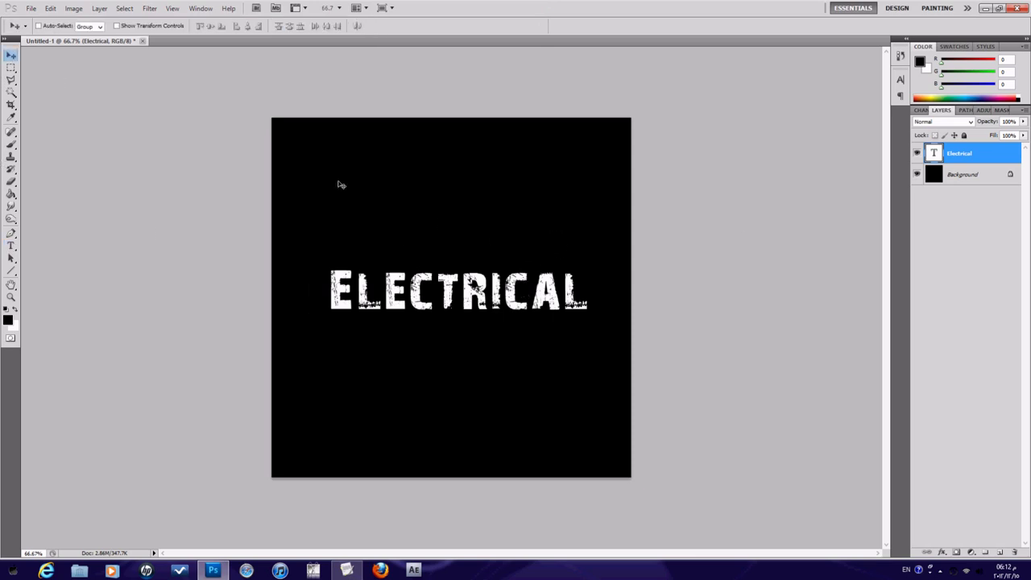
key("shift+Left")
key("shift+Left")
key("shift+Up")
key("shift+Up")
left_click_drag(486, 229, 489, 236)
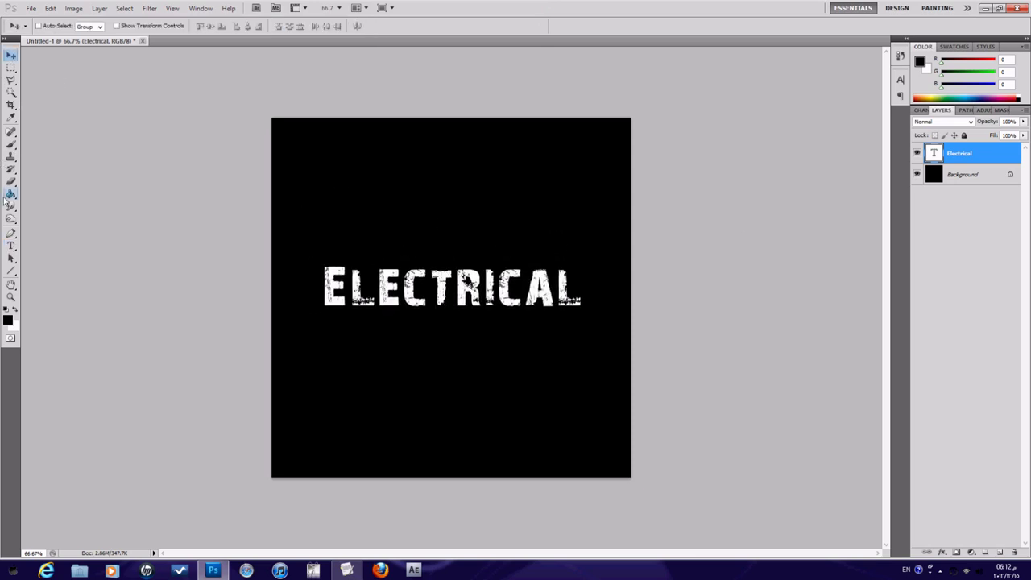
left_click(839, 308)
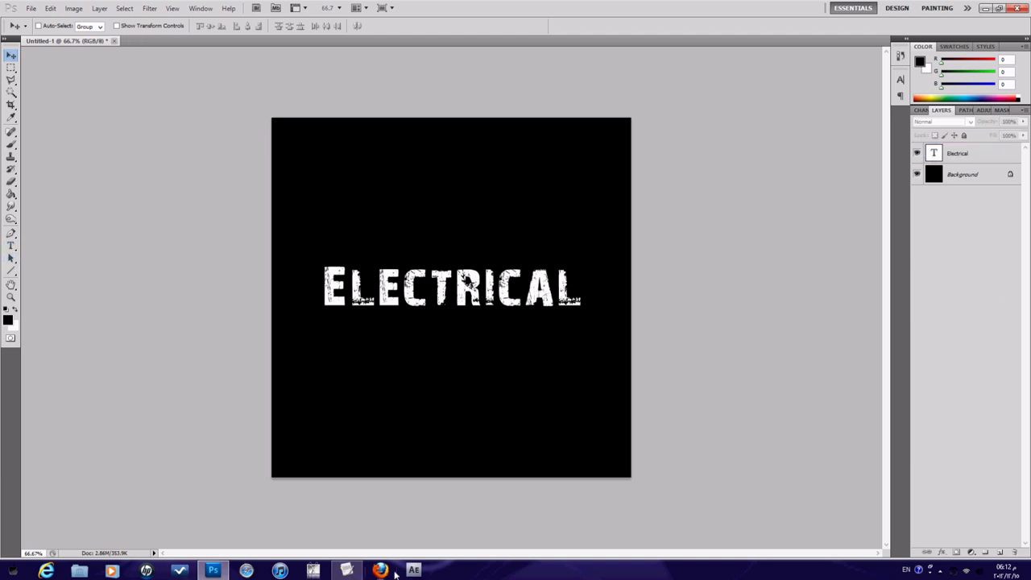
Step: Highlight the step 4 instruction in the tutorial notes
left_click(347, 571)
scroll(234, 299, "down", 2)
scroll(85, 294, "down", 1)
left_click_drag(37, 298, 741, 302)
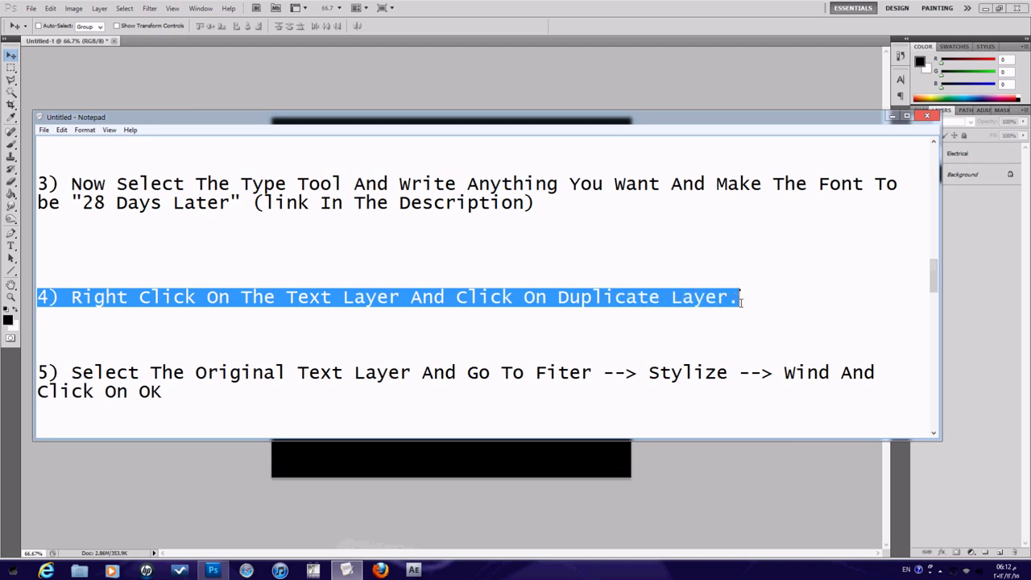
Step: Duplicate the Electrical layer to create an Electrical copy layer
left_click(893, 119)
left_click(956, 158)
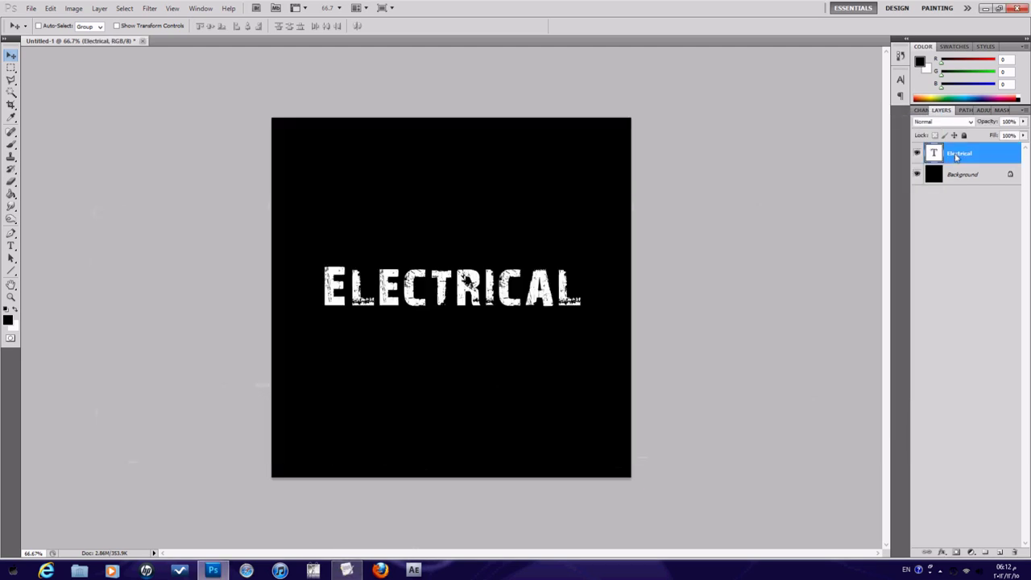
right_click(956, 156)
left_click(953, 189)
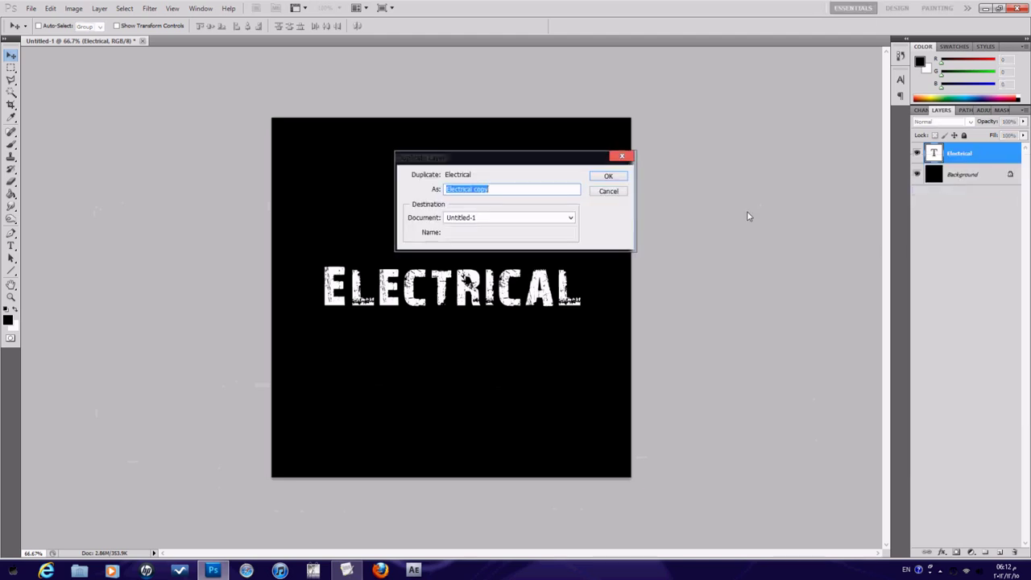
left_click(601, 175)
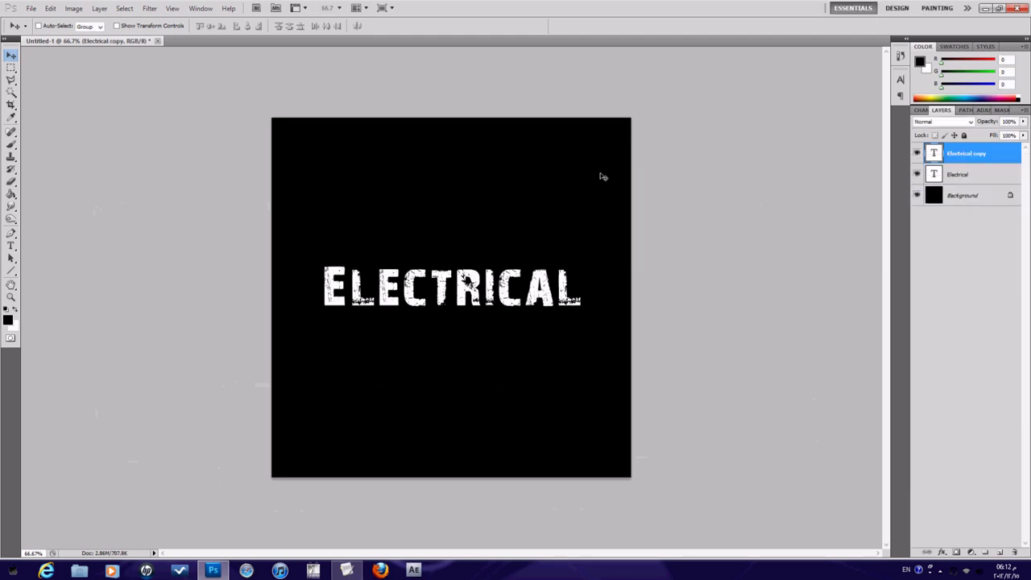
Step: Highlight step 5's Wind filter instruction in the notes
left_click(360, 567)
scroll(242, 322, "down", 1)
left_click_drag(61, 316, 194, 365)
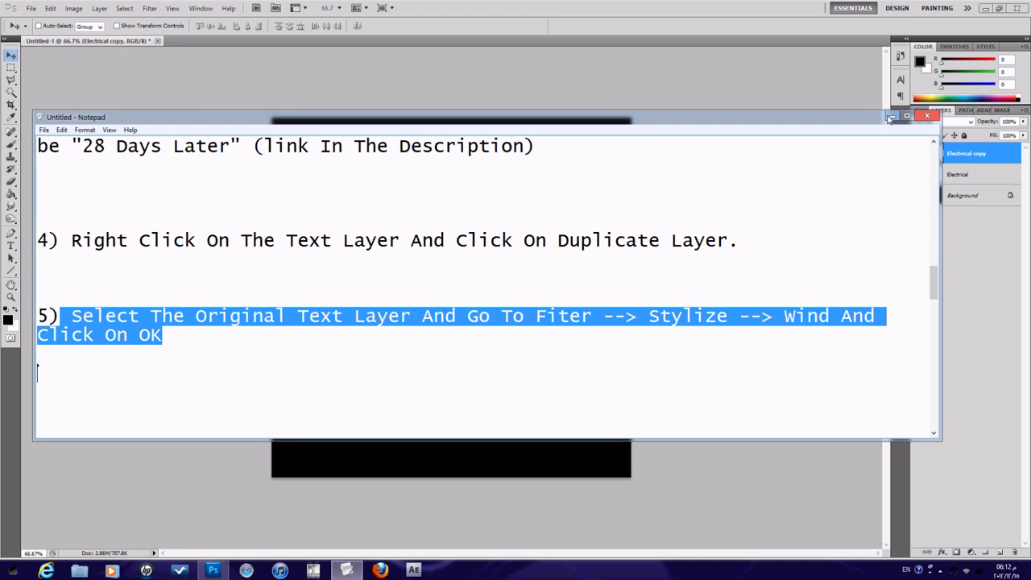
Step: Rasterize the original Electrical layer and apply Wind blowing From the Right
left_click(891, 115)
left_click(960, 175)
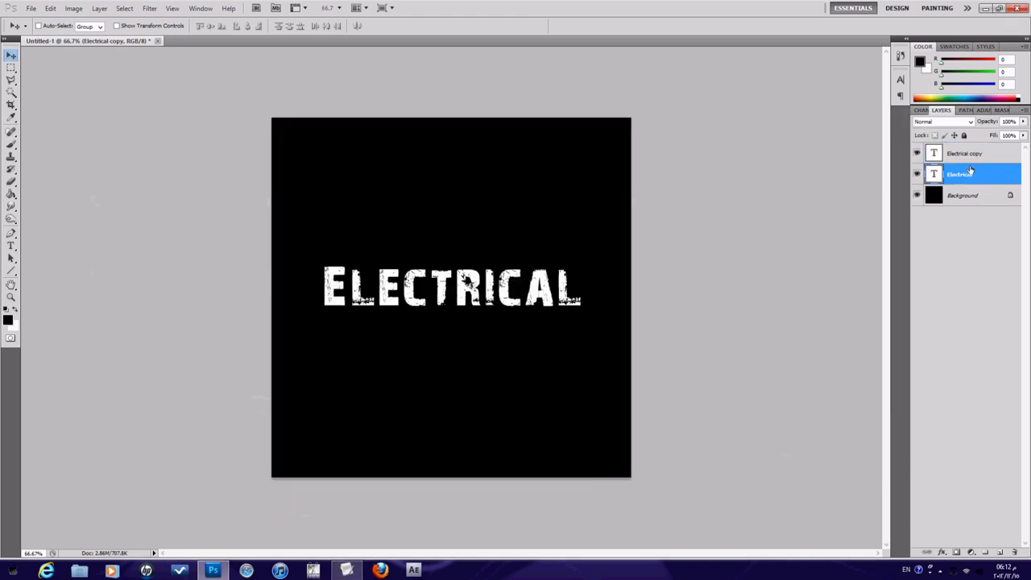
left_click(145, 10)
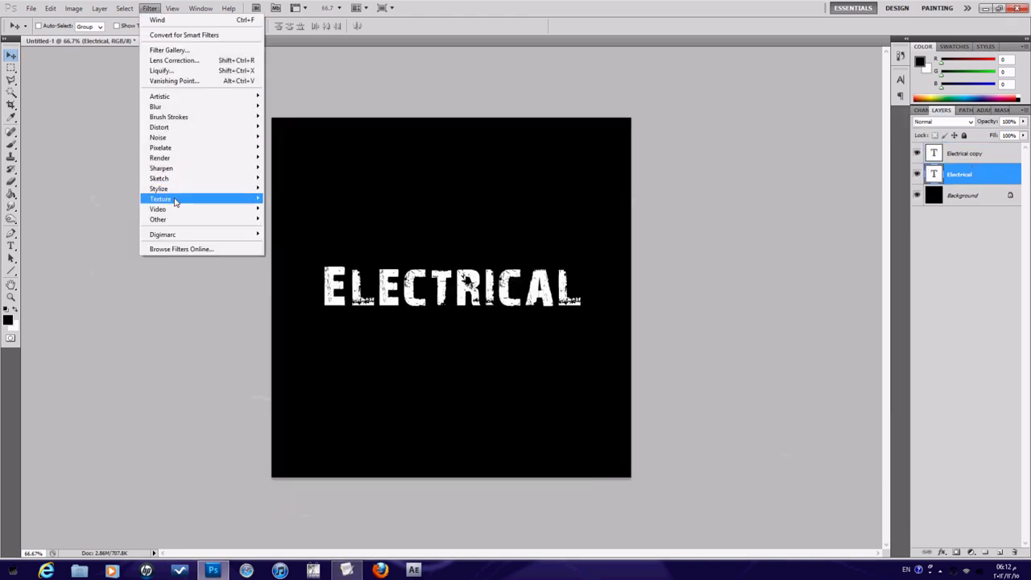
mouse_move(159, 189)
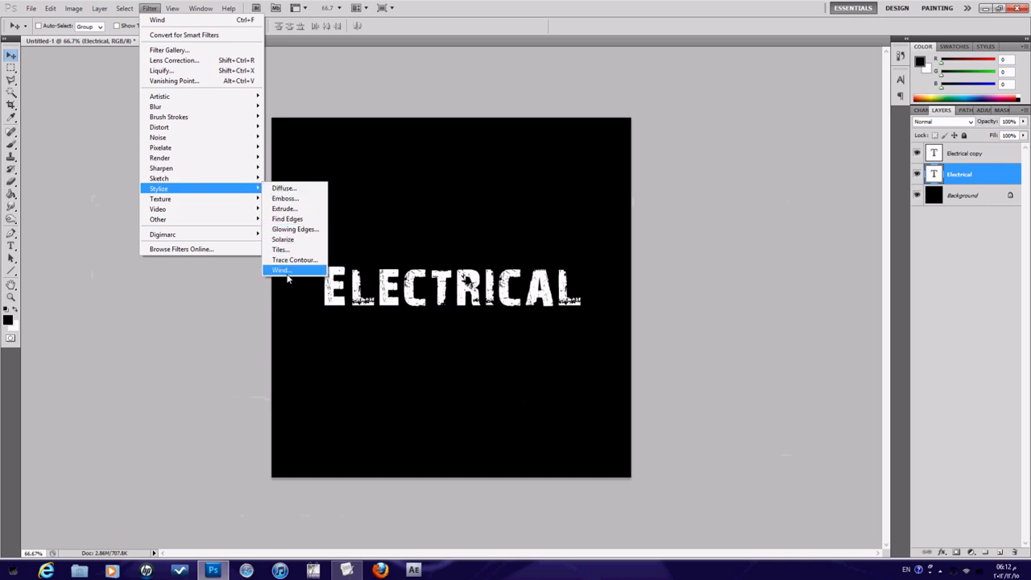
left_click(282, 270)
left_click(496, 218)
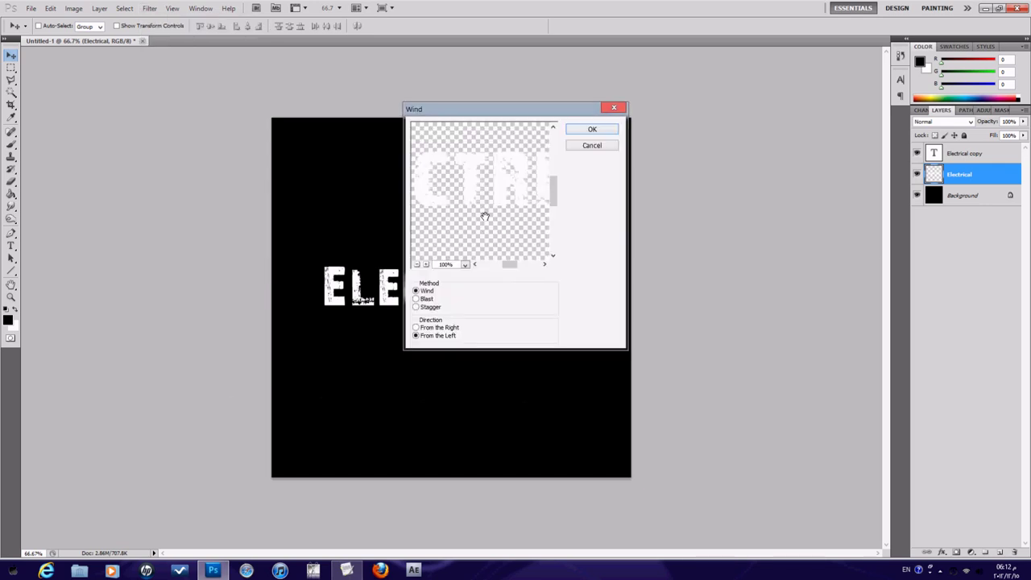
left_click_drag(512, 118, 547, 129)
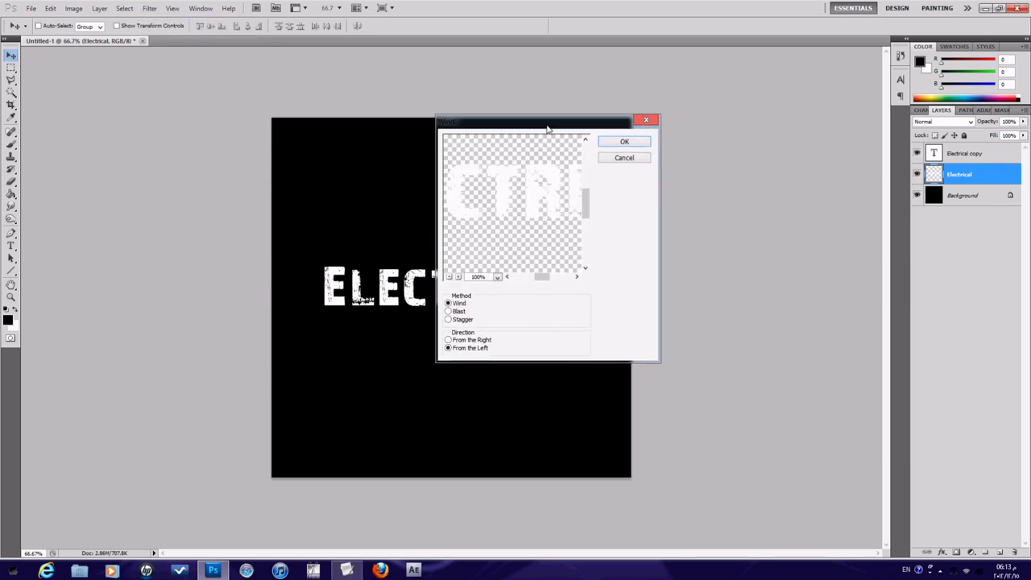
left_click(463, 339)
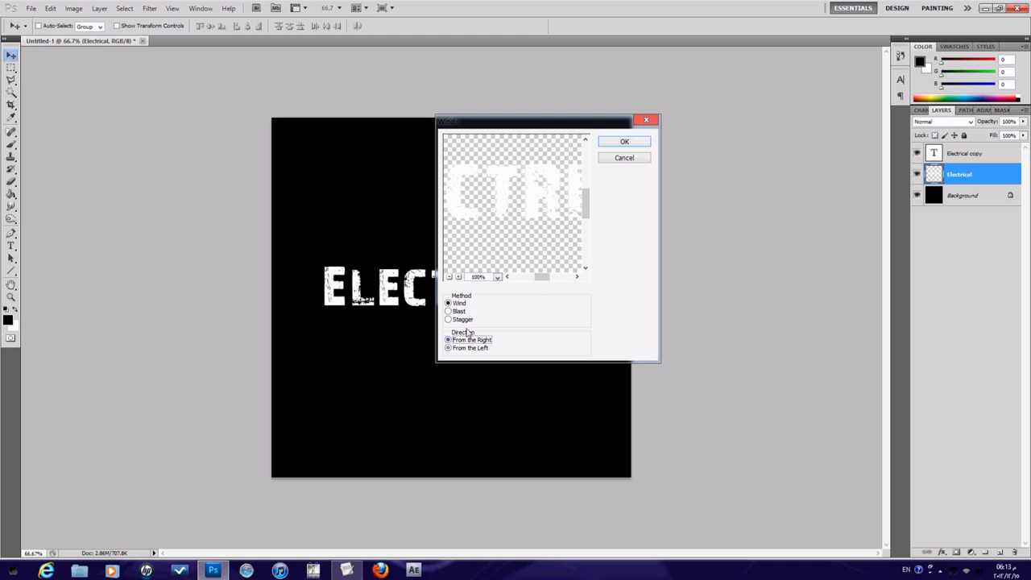
left_click(614, 145)
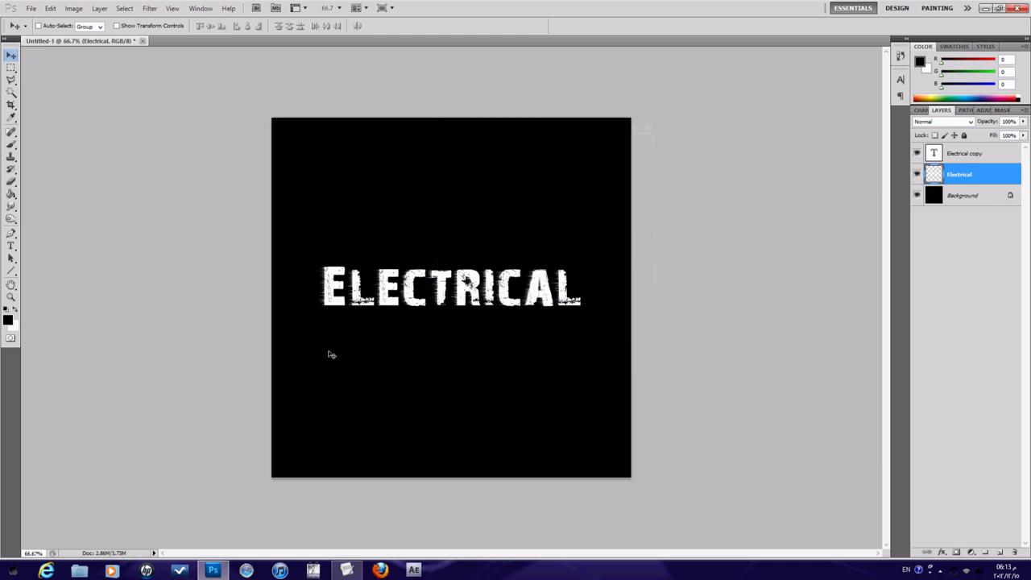
left_click(347, 570)
scroll(202, 363, "down", 1)
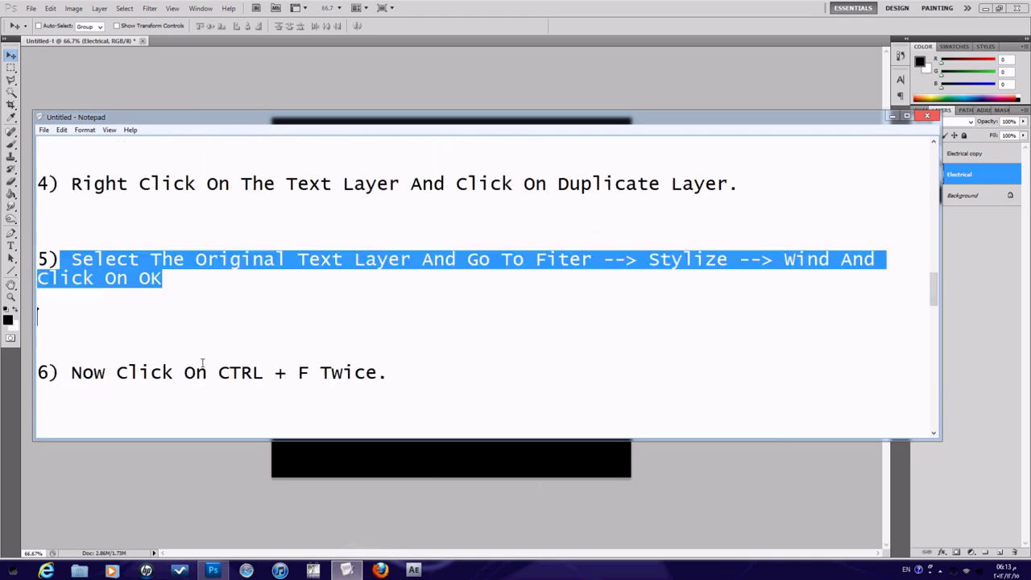
Step: Read steps 6 and 7 in the notes, switching back to Photoshop between them
scroll(171, 357, "down", 1)
left_click_drag(390, 316, 37, 312)
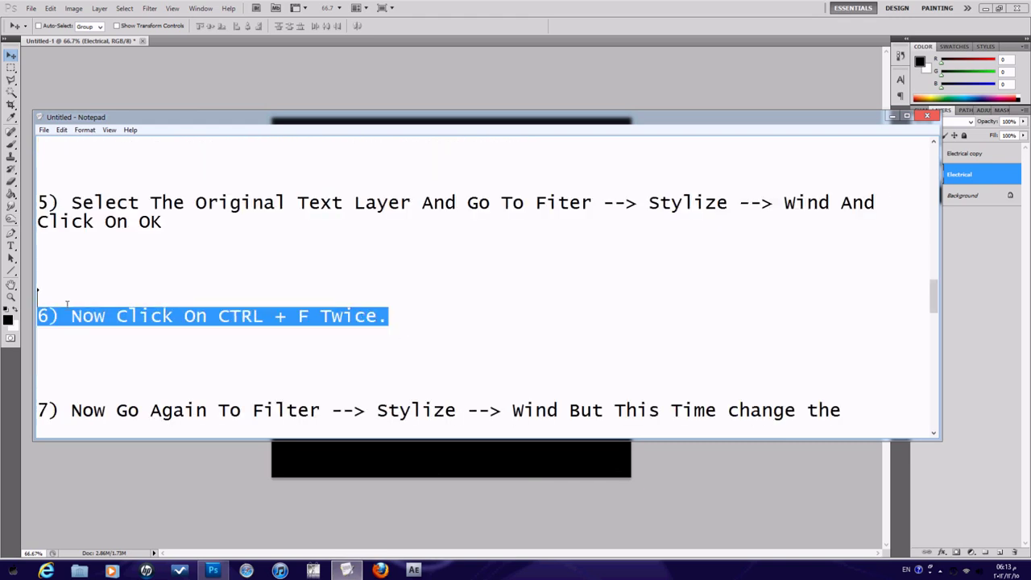
left_click(513, 5)
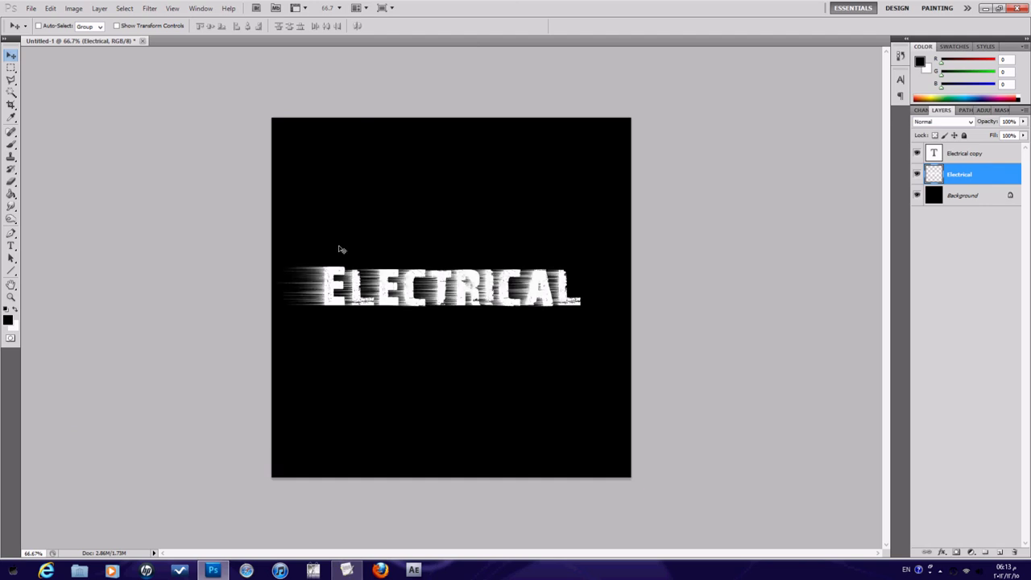
left_click(346, 570)
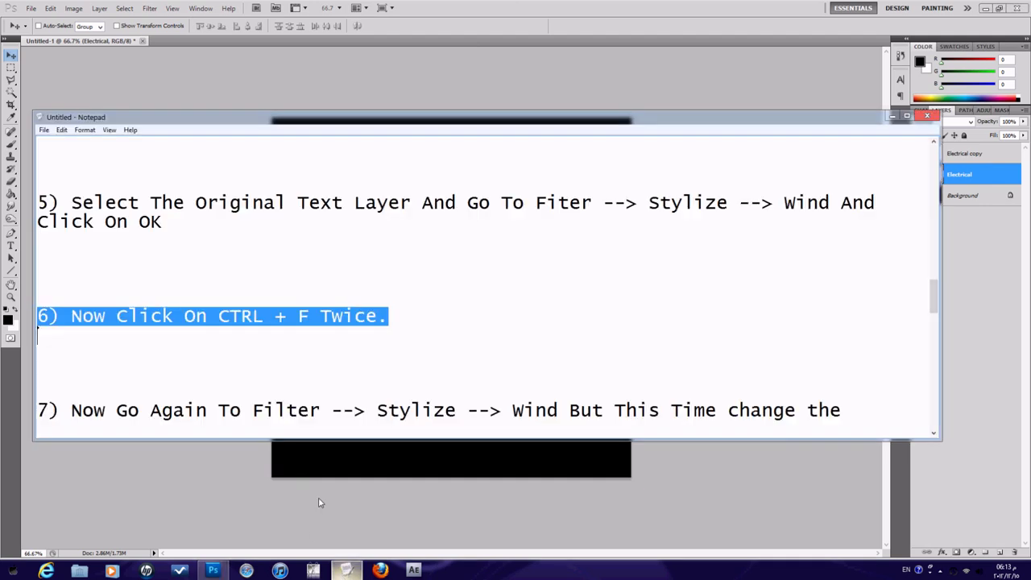
scroll(48, 327, "down", 2)
mouse_move(167, 321)
left_mouse_down()
mouse_move(104, 319)
mouse_move(137, 318)
mouse_move(17, 289)
left_mouse_up()
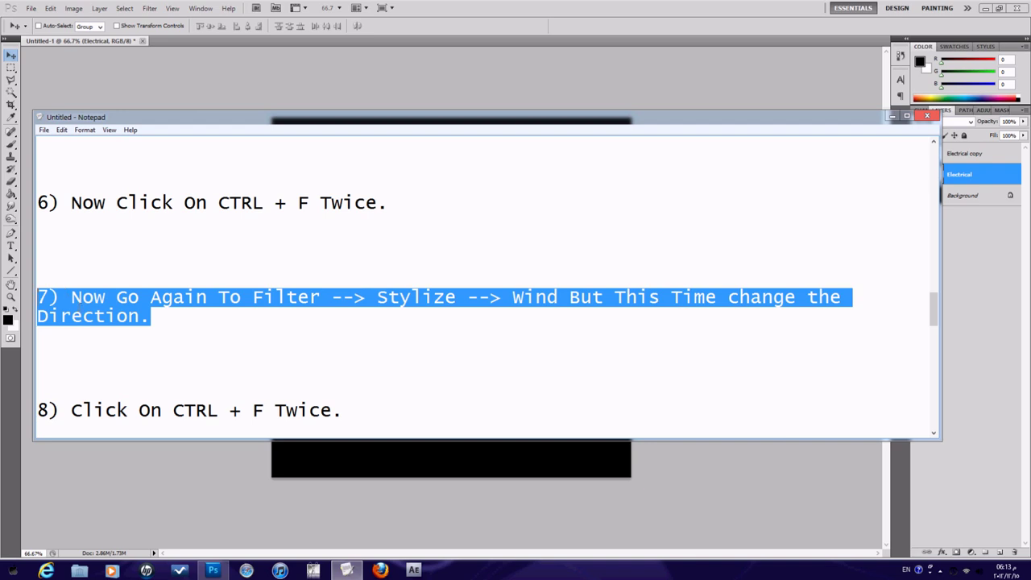
left_click(448, 4)
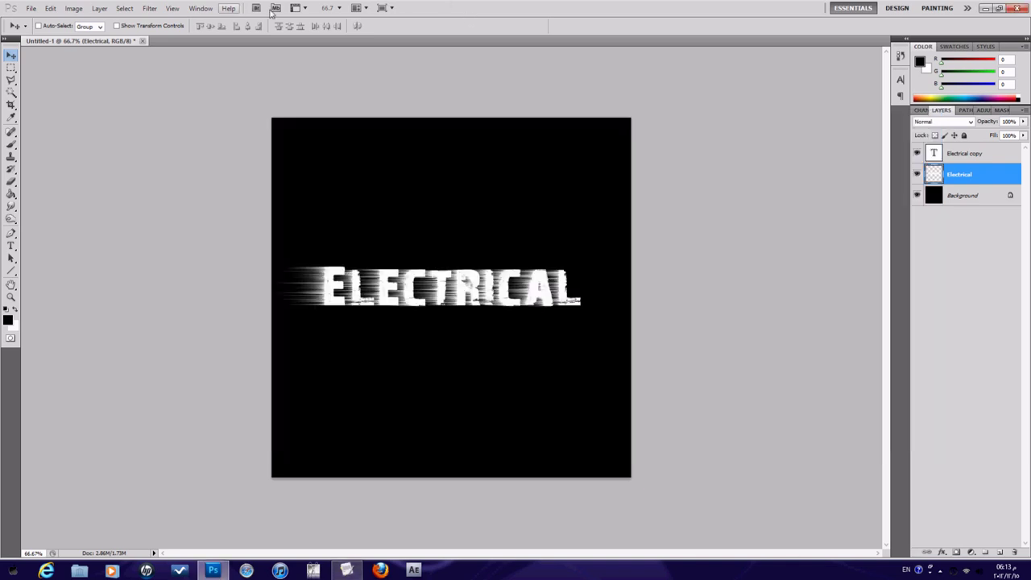
Step: Apply Wind From the Left, repeat it with Ctrl+F, and highlight step 8
left_click(150, 8)
mouse_move(202, 189)
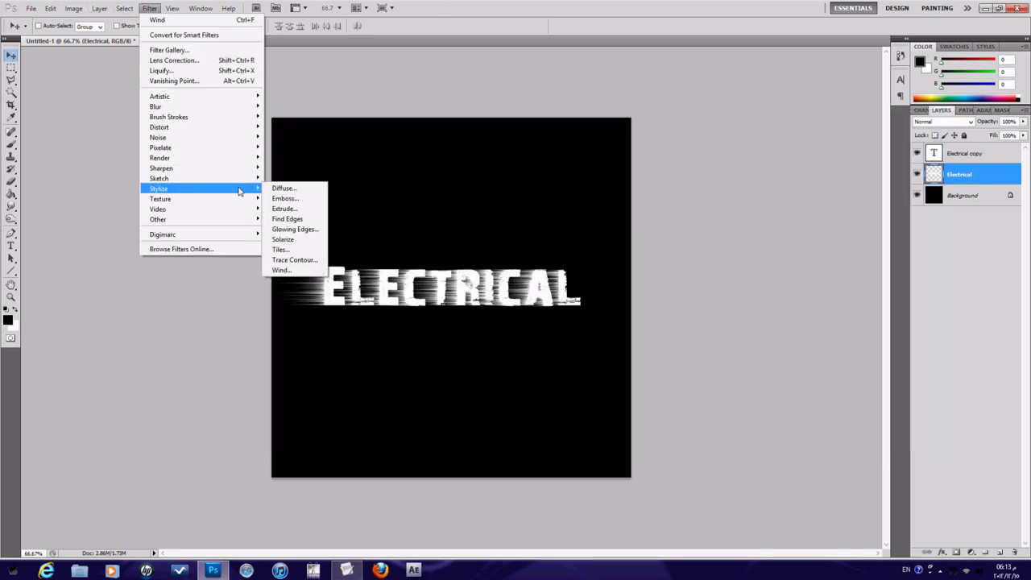
left_click(283, 271)
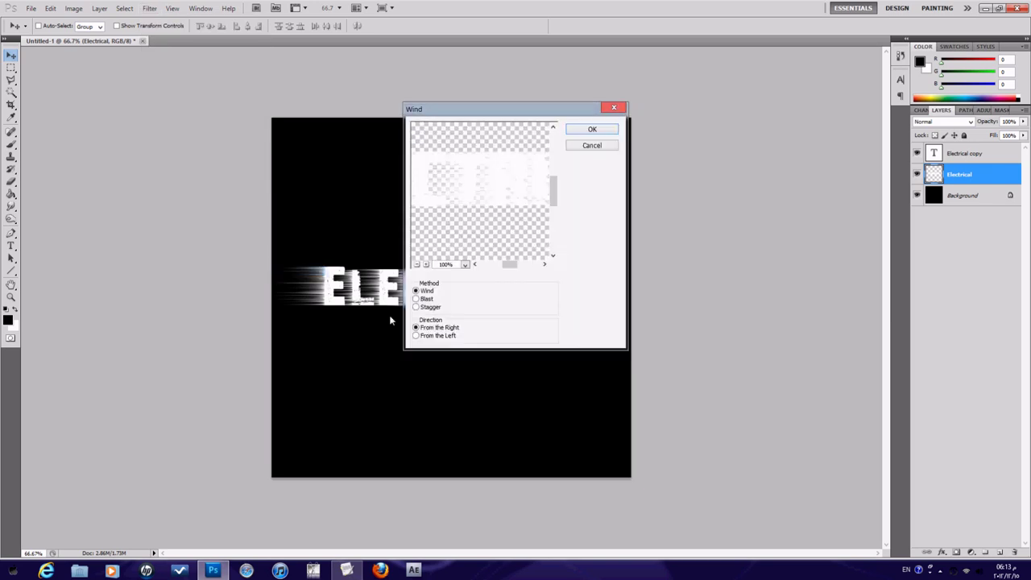
left_click(427, 337)
left_click(582, 131)
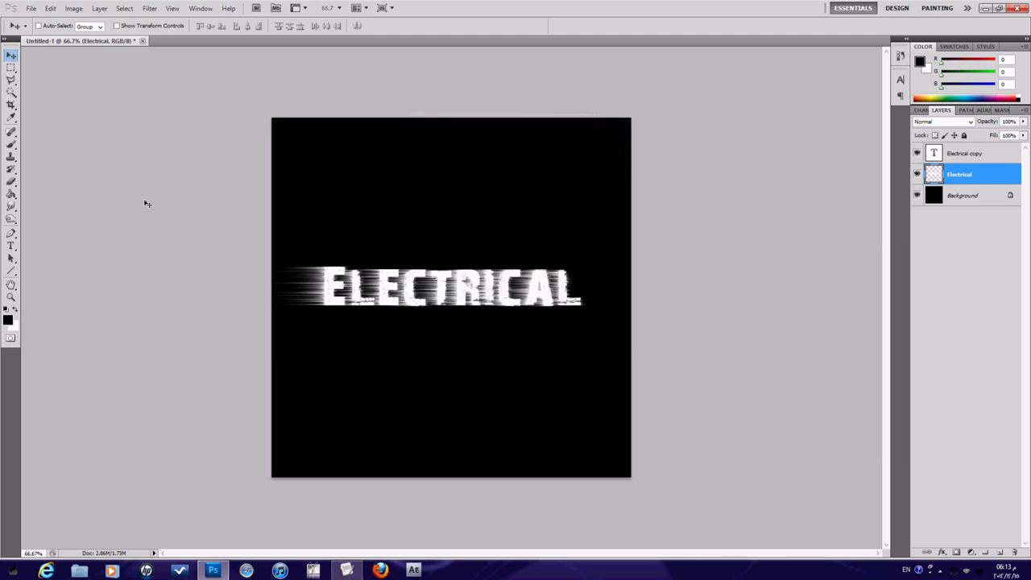
key("ctrl+f")
key("ctrl+f")
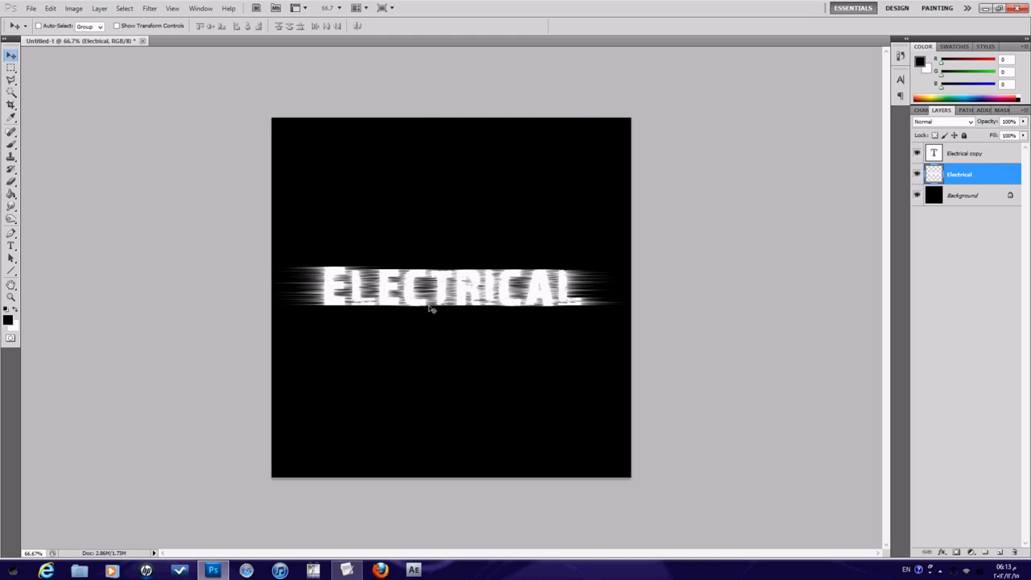
left_click(347, 570)
left_click_drag(343, 411, 102, 396)
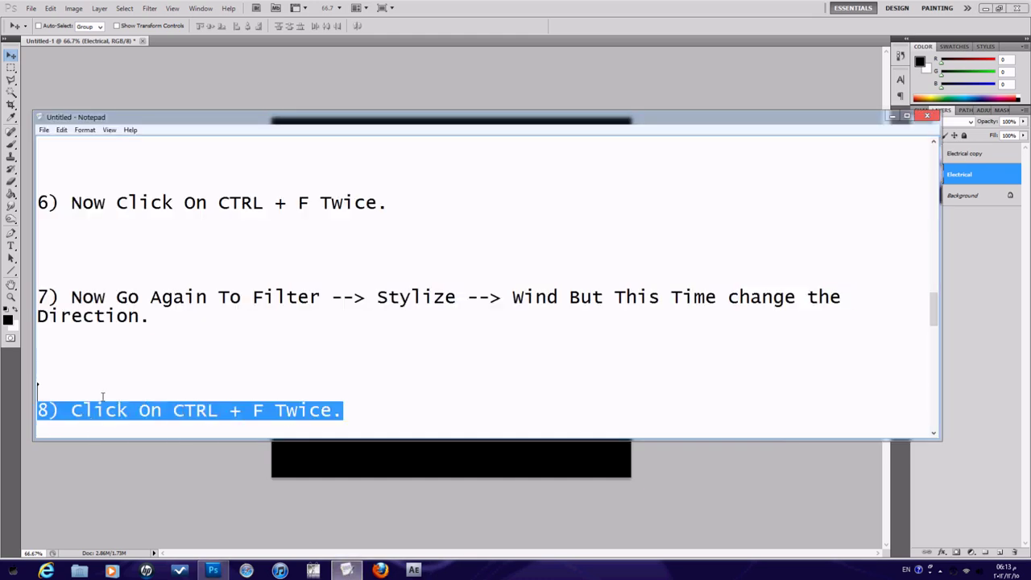
Step: Scroll the notes and highlight the step 9 instruction
scroll(315, 384, "down", 1)
scroll(314, 379, "down", 2)
scroll(314, 380, "down", 4)
scroll(642, 282, "up", 3)
mouse_move(650, 280)
left_mouse_down()
mouse_move(50, 279)
mouse_move(59, 278)
left_mouse_up()
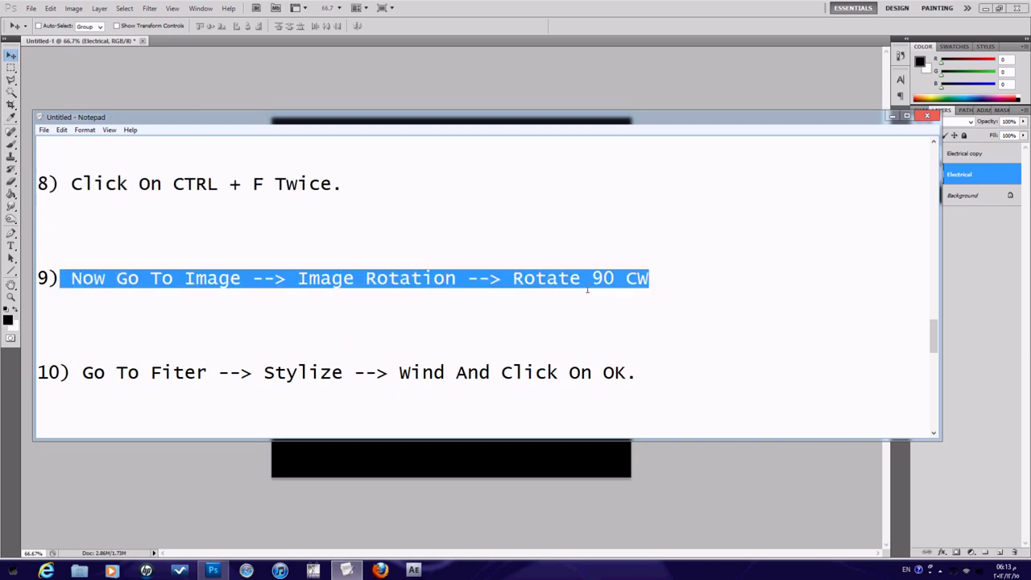
Step: Rotate the image 90° clockwise, then highlight step 10 in the notes
left_click(892, 116)
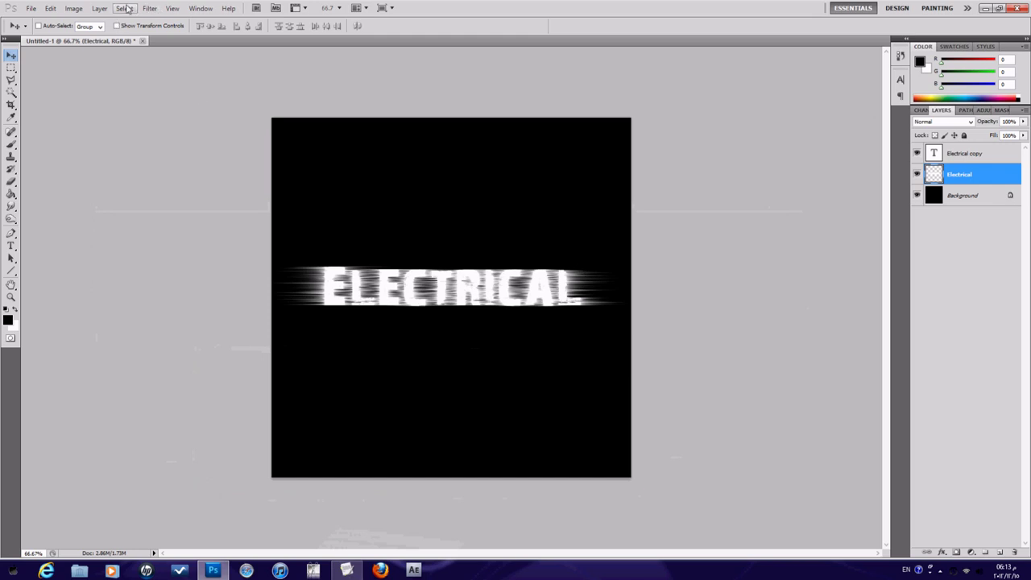
left_click(74, 9)
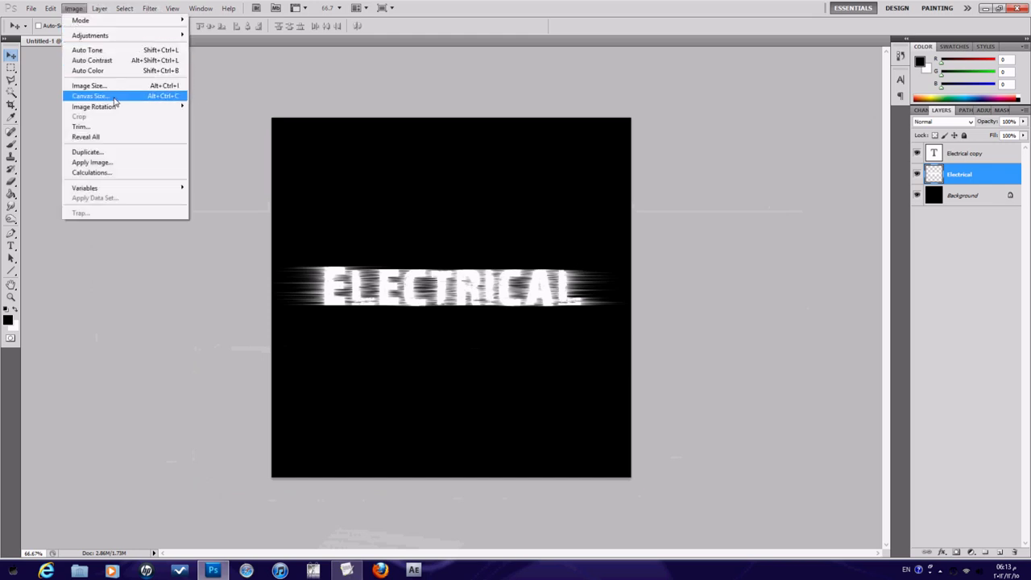
mouse_move(94, 106)
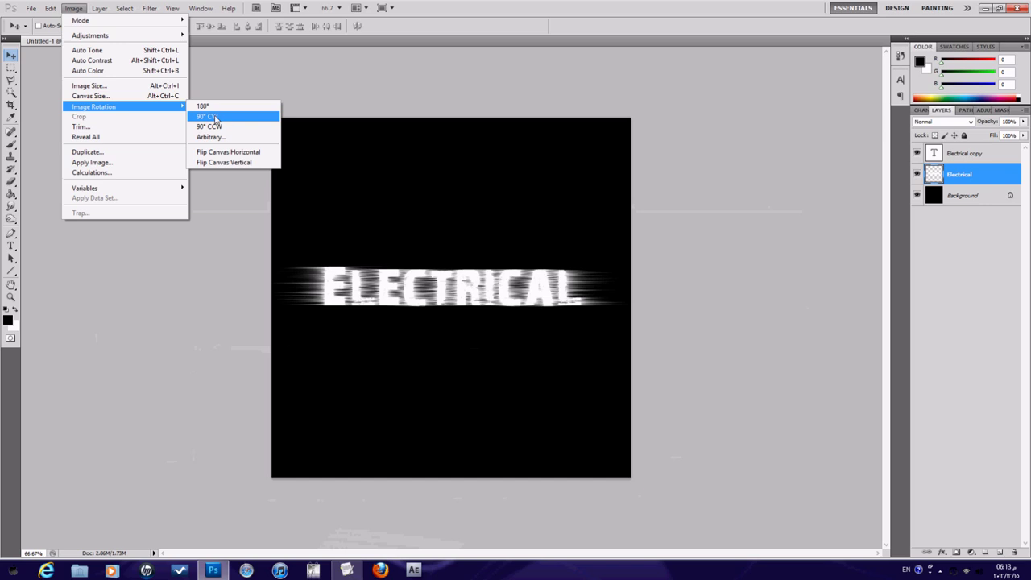
left_click(215, 117)
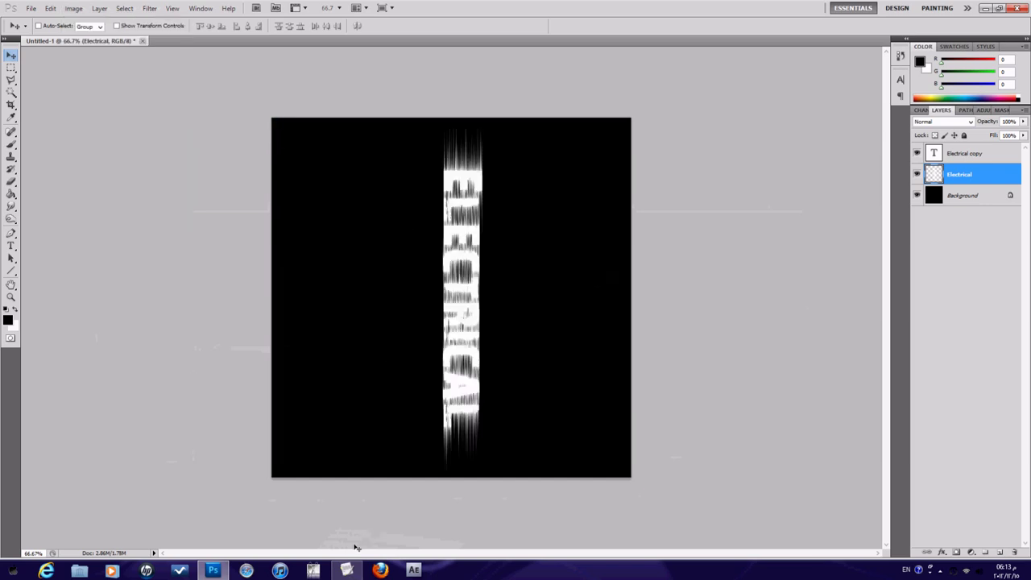
left_click(346, 570)
scroll(462, 323, "down", 1)
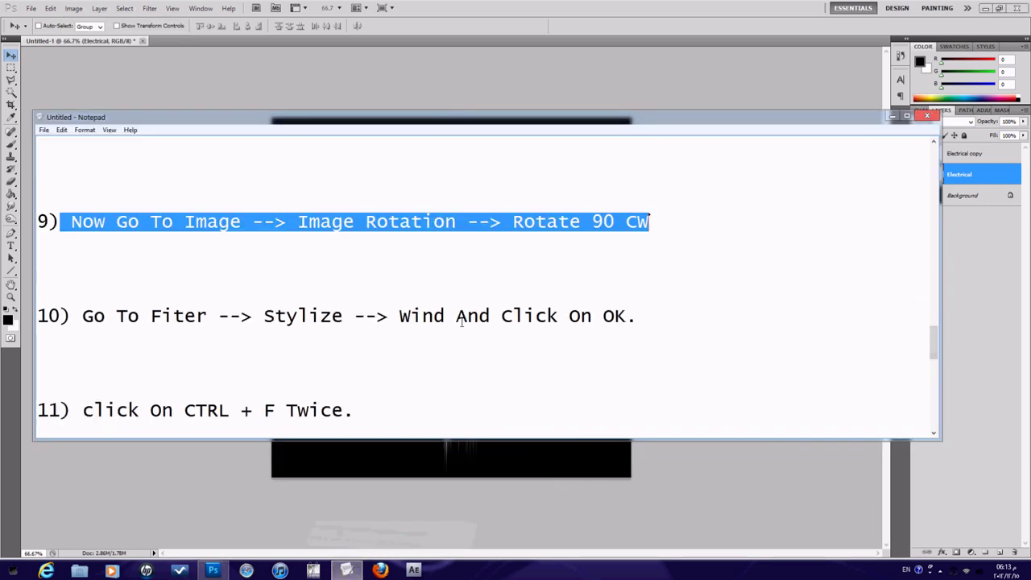
left_click_drag(637, 316, 82, 315)
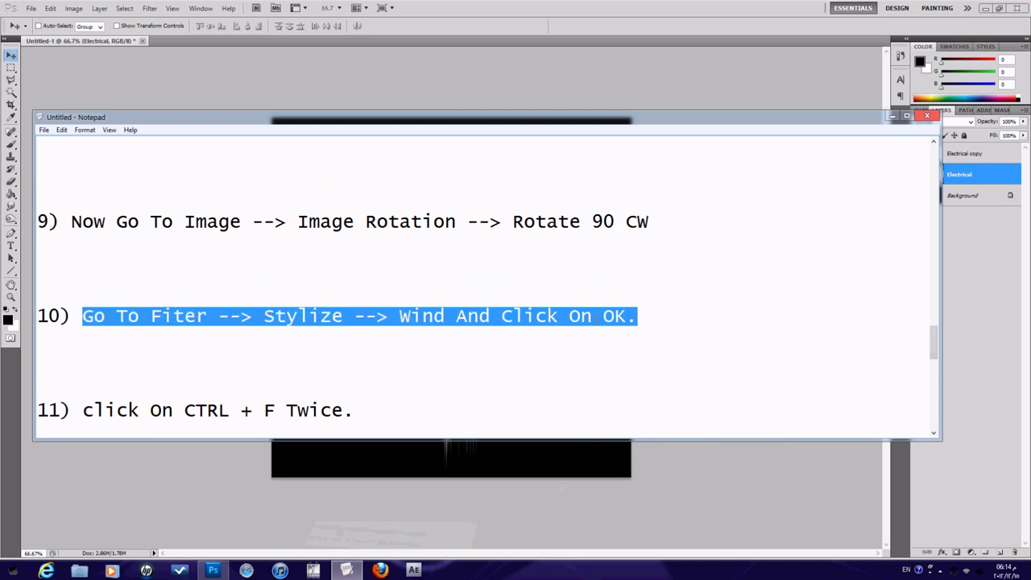
left_click(892, 116)
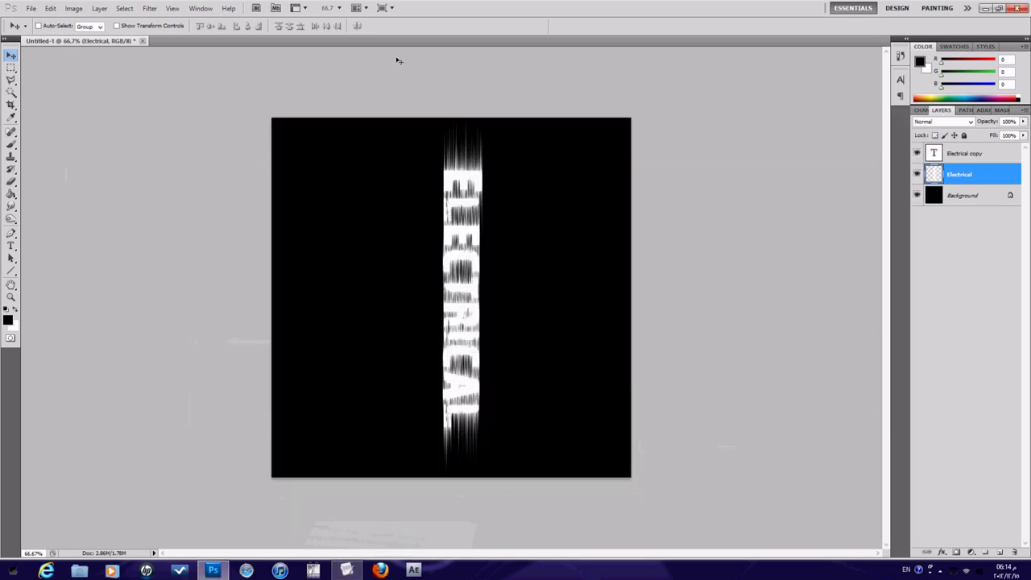
Step: Apply the Wind filter to the vertical text and repeat it with Ctrl+F
left_click(149, 9)
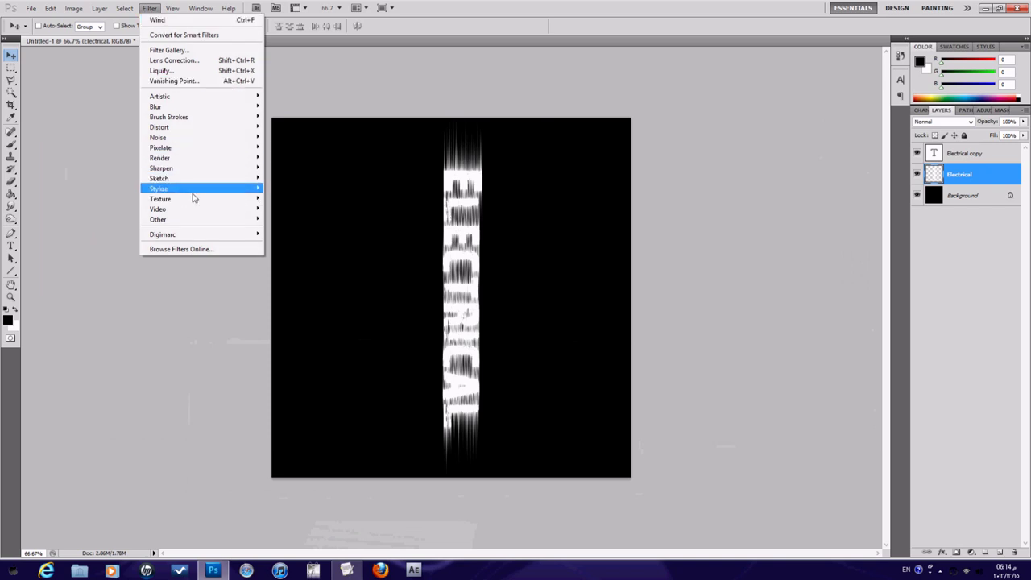
mouse_move(159, 188)
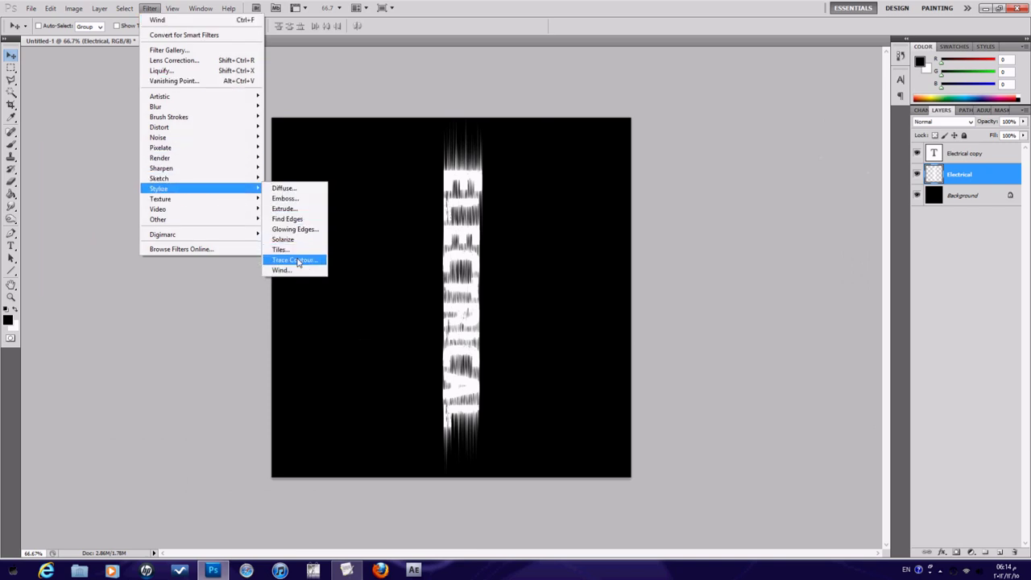
left_click(280, 272)
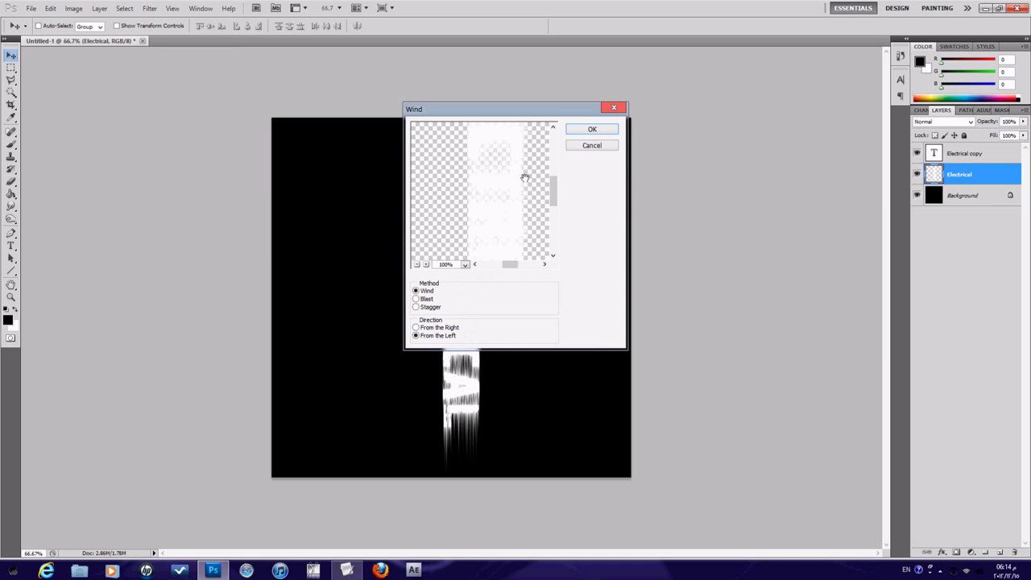
left_click(590, 127)
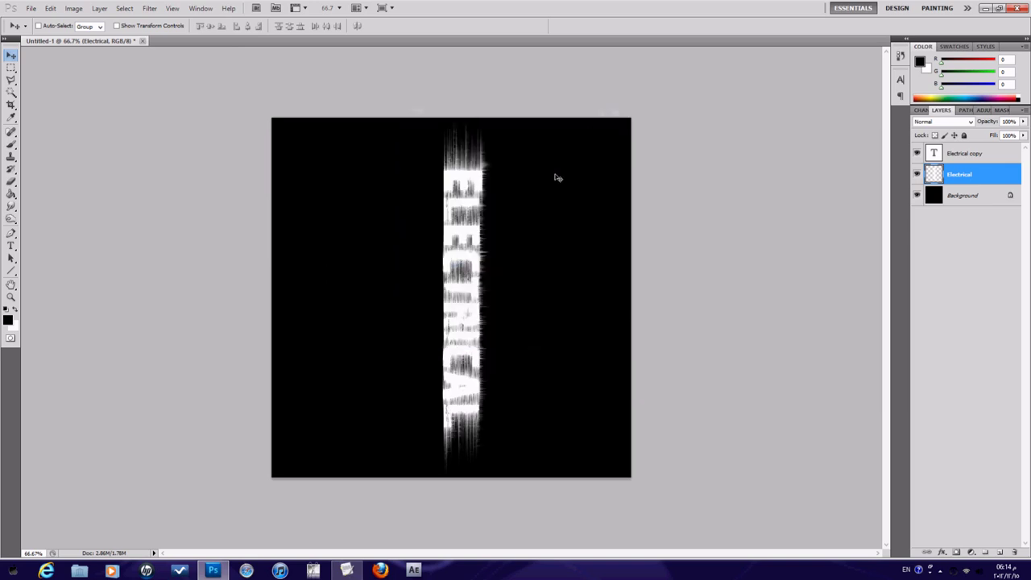
left_click(346, 570)
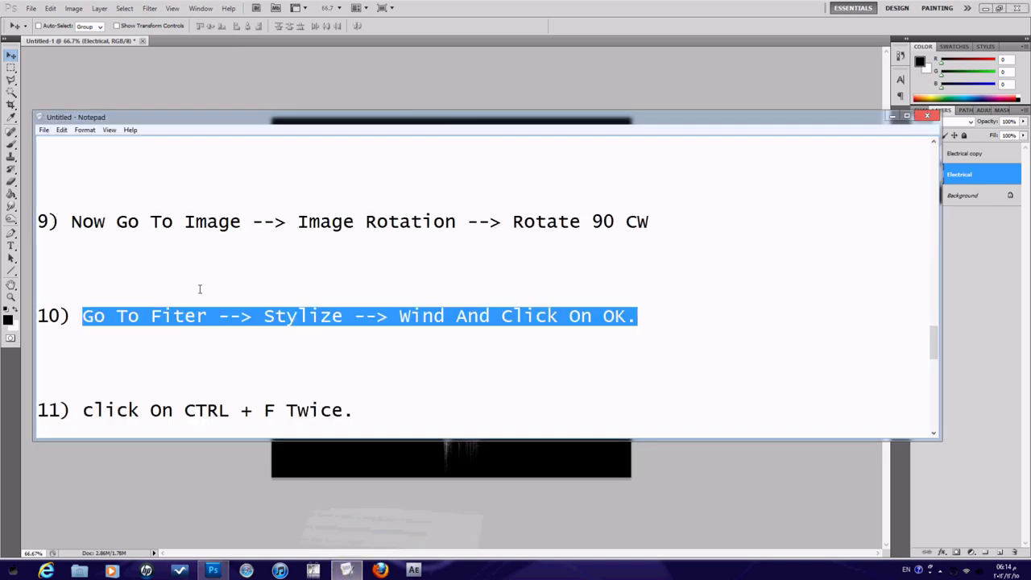
left_click_drag(355, 354, 83, 354)
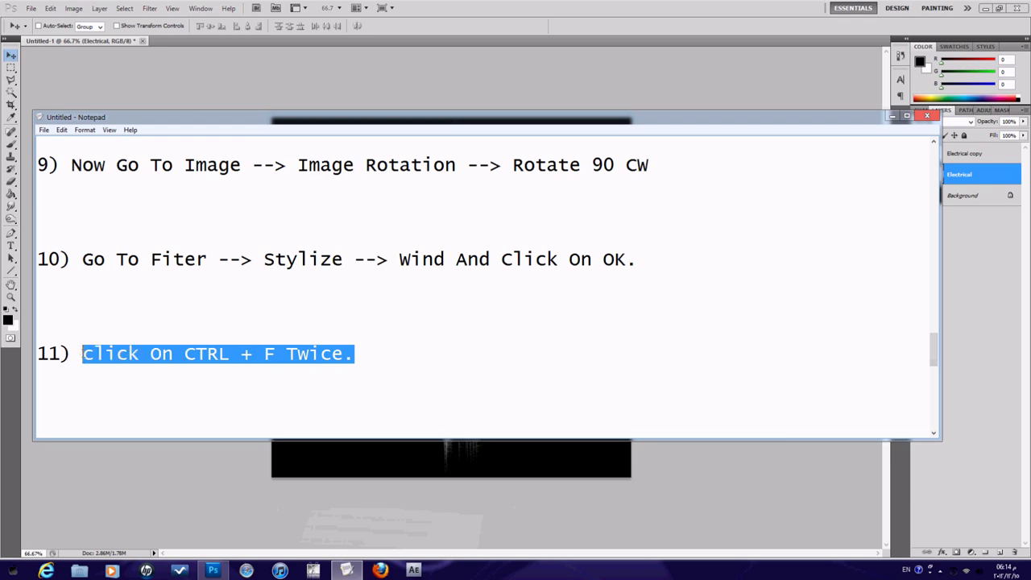
key("alt+Tab")
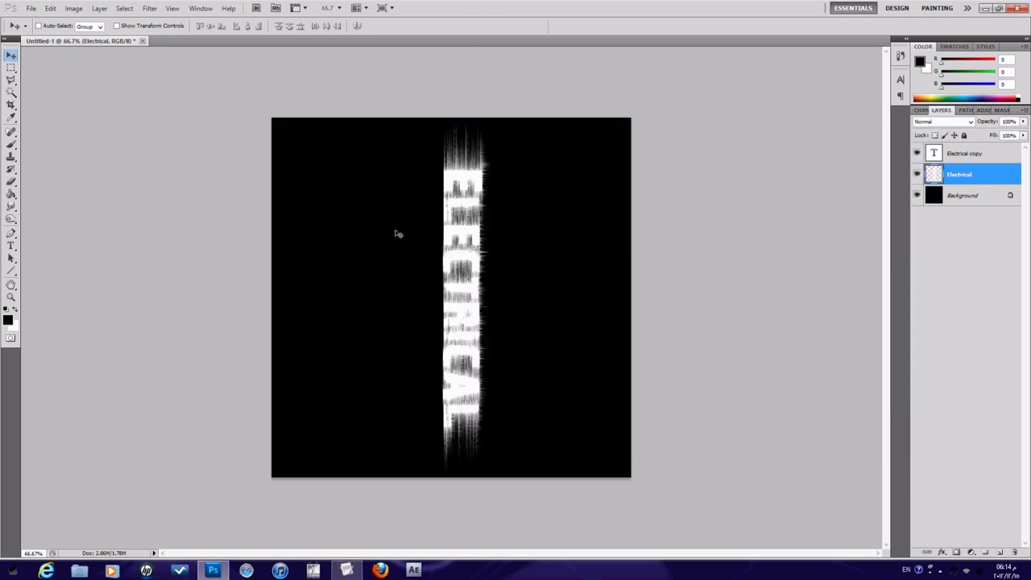
key("ctrl+f")
key("ctrl+f")
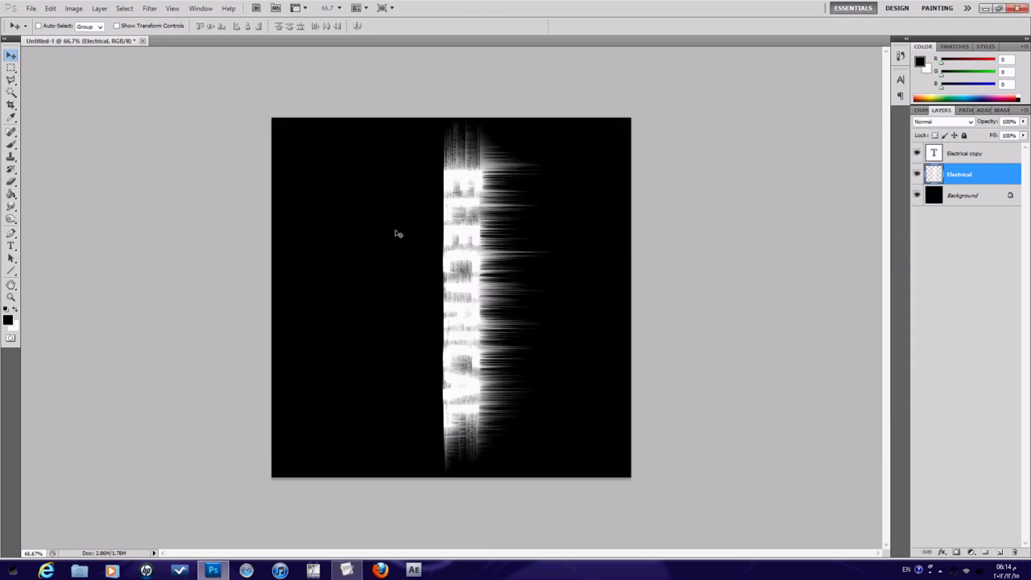
Step: Highlight step 12 in the notes and apply Wind From the Right
left_click(346, 570)
scroll(265, 357, "down", 1)
scroll(138, 354, "down", 1)
left_click_drag(151, 355, 39, 330)
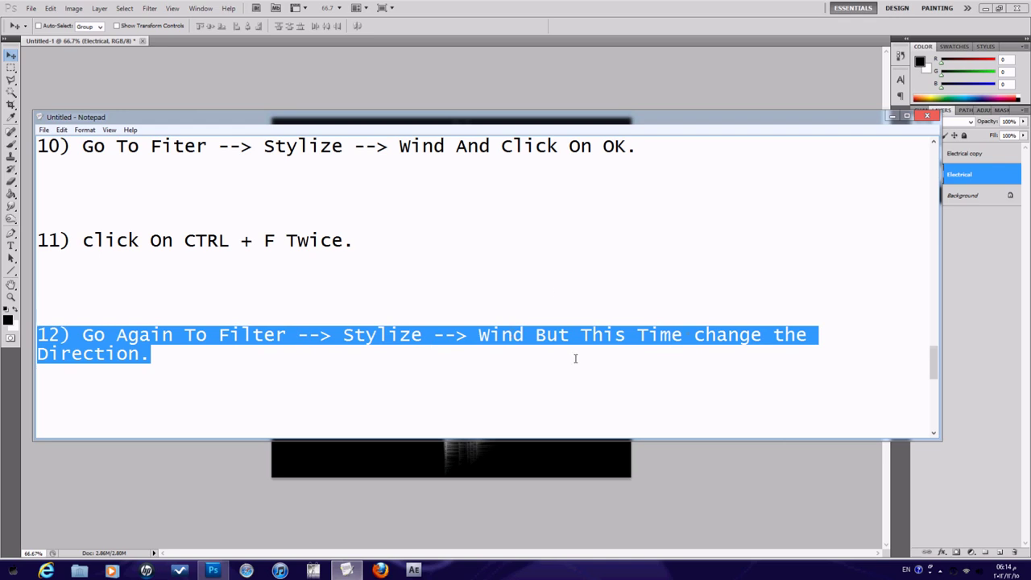
left_click(492, 6)
left_click(150, 8)
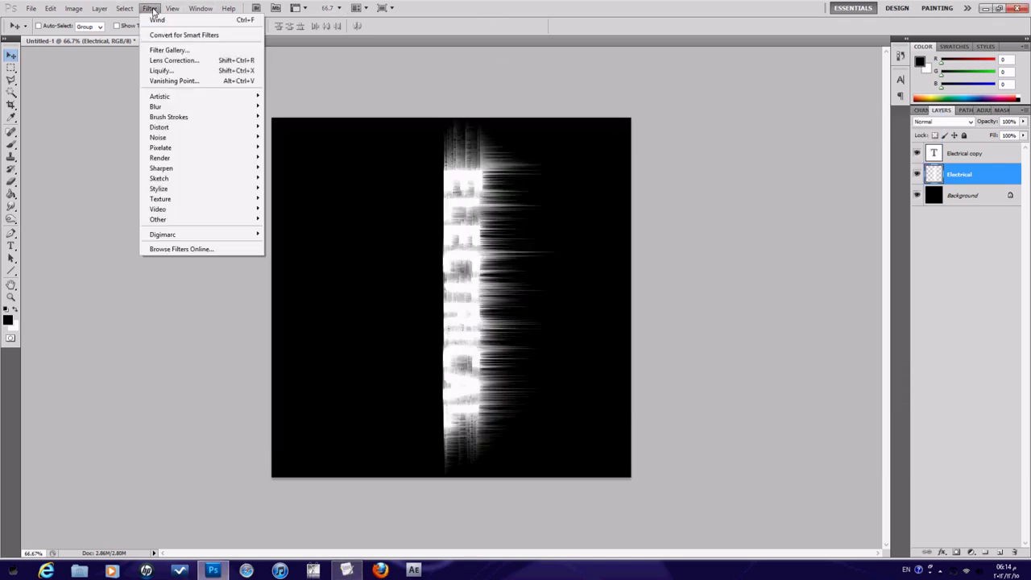
mouse_move(159, 189)
left_click(283, 269)
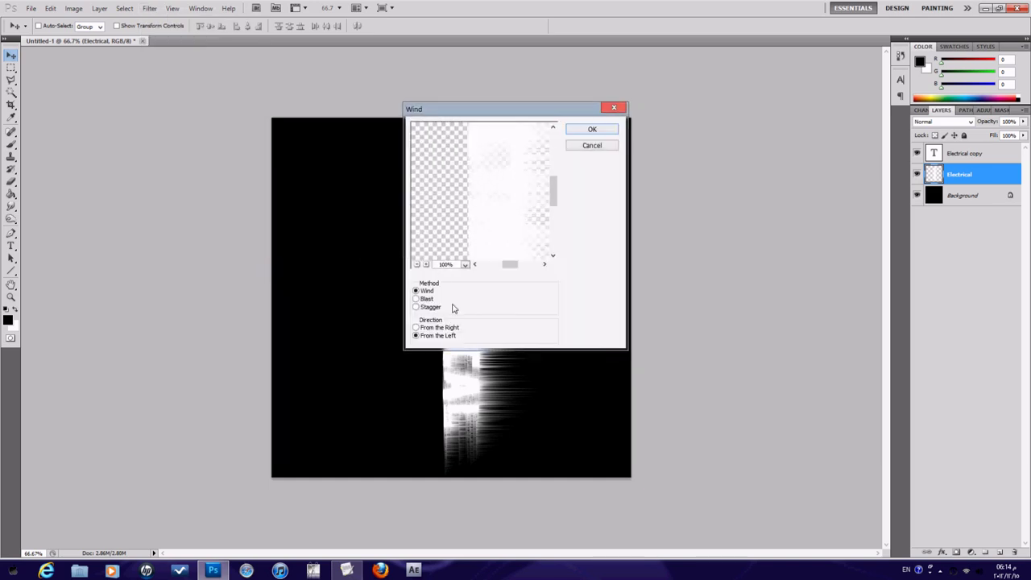
left_click(427, 328)
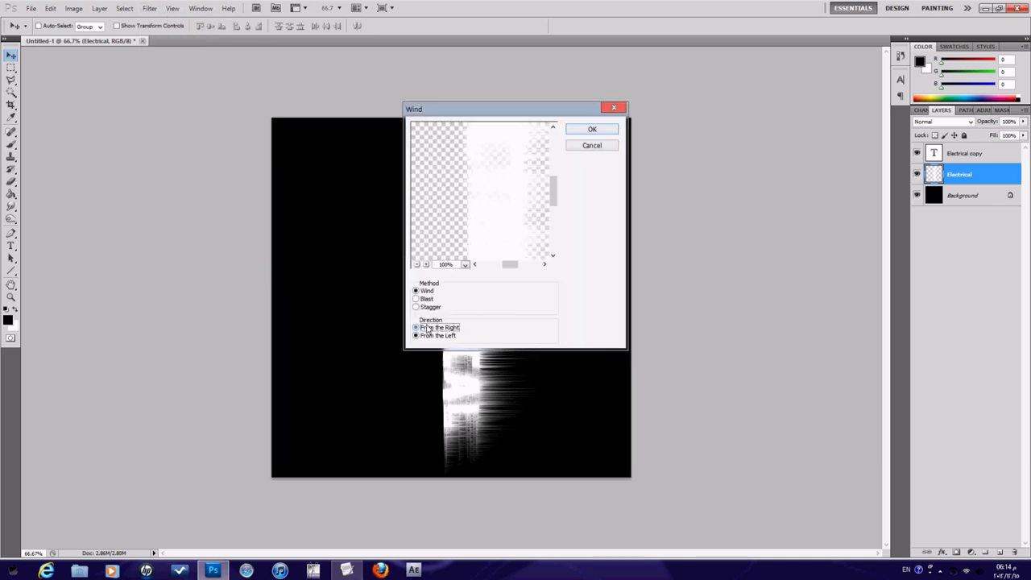
left_click(589, 131)
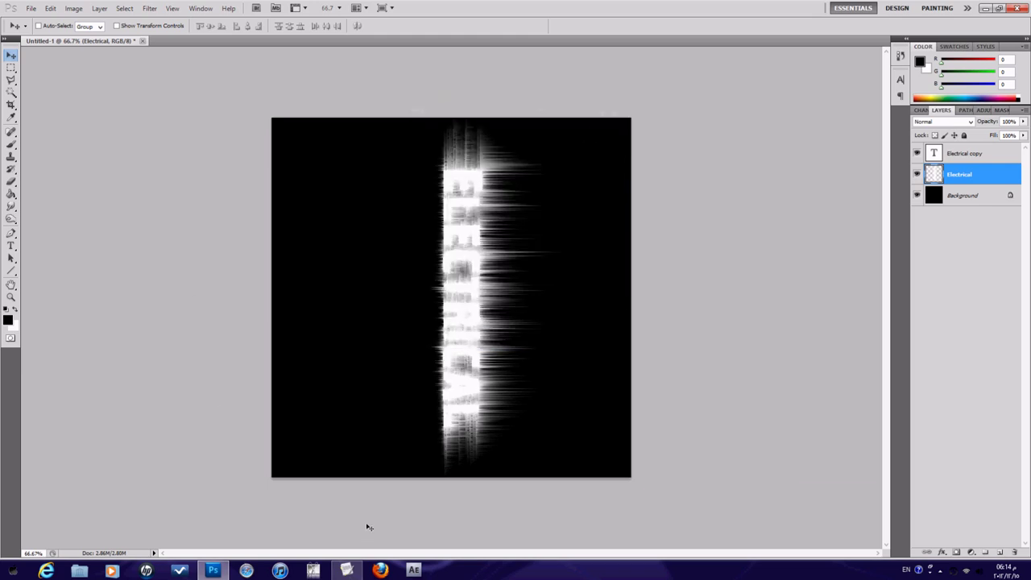
Step: Repeat the right-hand Wind filter with Ctrl+F, checking the next notes step
left_click(346, 570)
scroll(323, 525, "down", 1)
left_click_drag(355, 391, 27, 389)
scroll(153, 346, "down", 2)
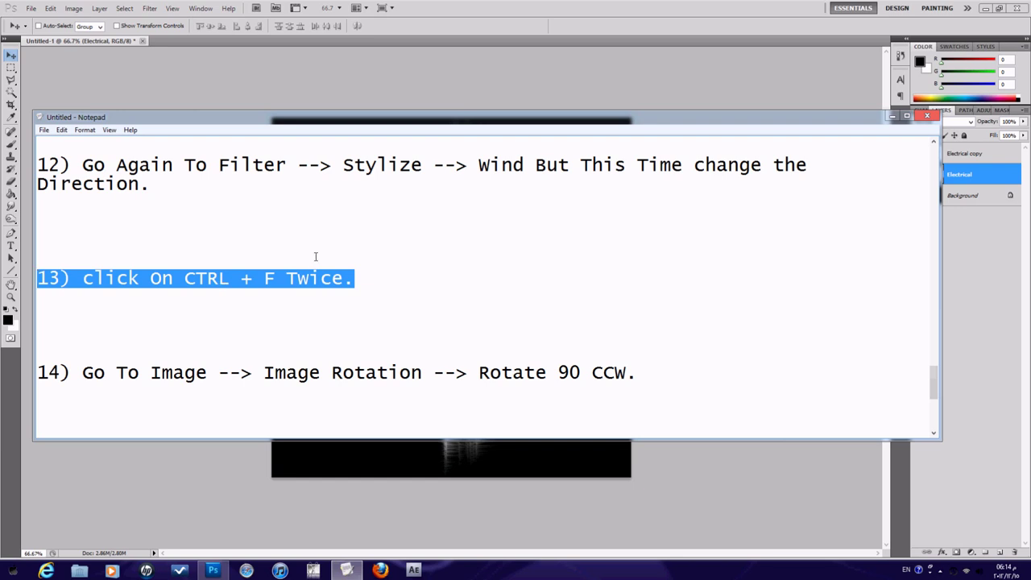
left_click(556, 4)
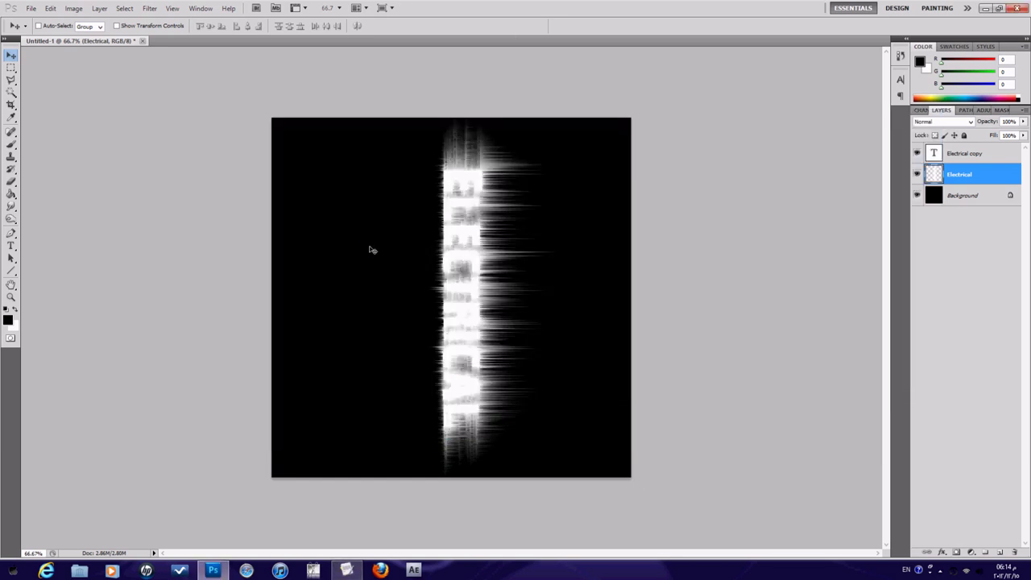
key("ctrl+f")
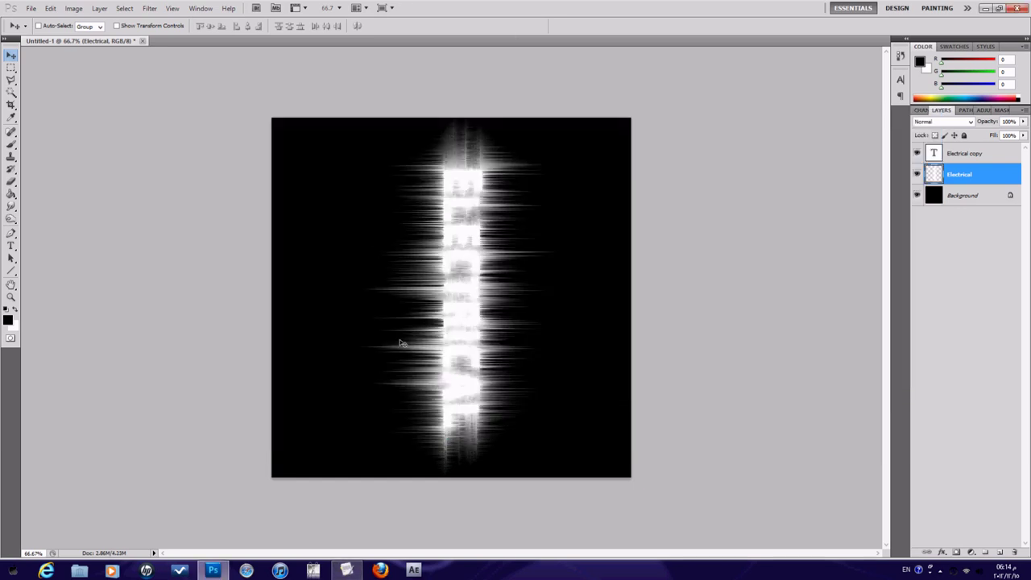
left_click(346, 571)
scroll(177, 342, "down", 1)
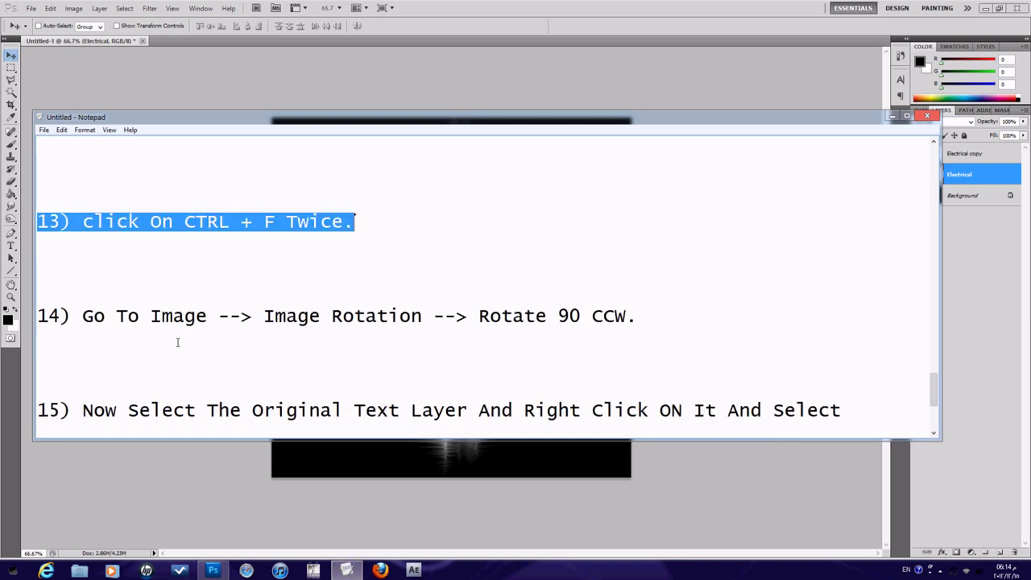
Step: Rotate the image 90° counter-clockwise so ELECTRICAL reads horizontally, then read step 15
left_click_drag(638, 316, 80, 319)
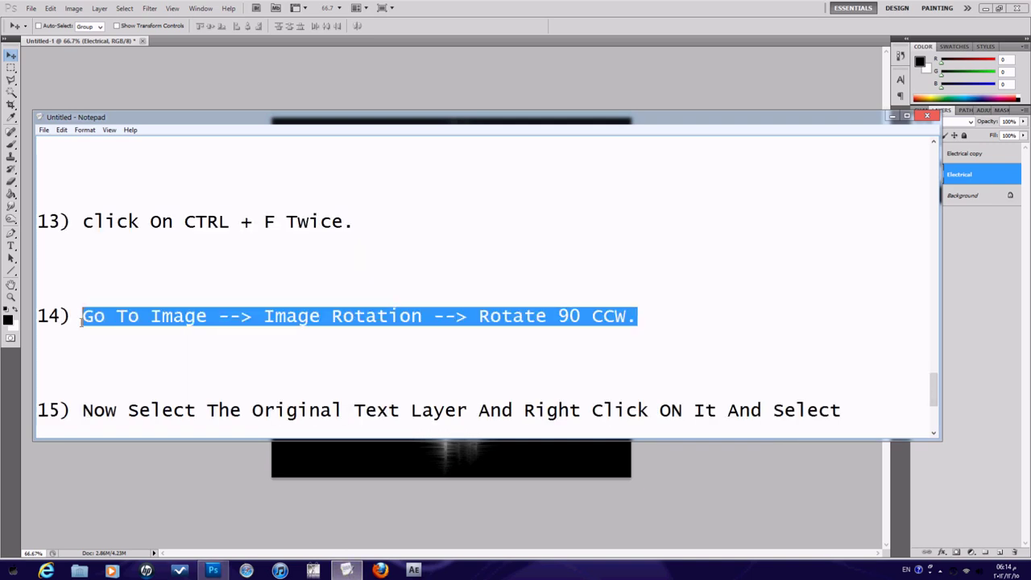
left_click(484, 4)
left_click(73, 8)
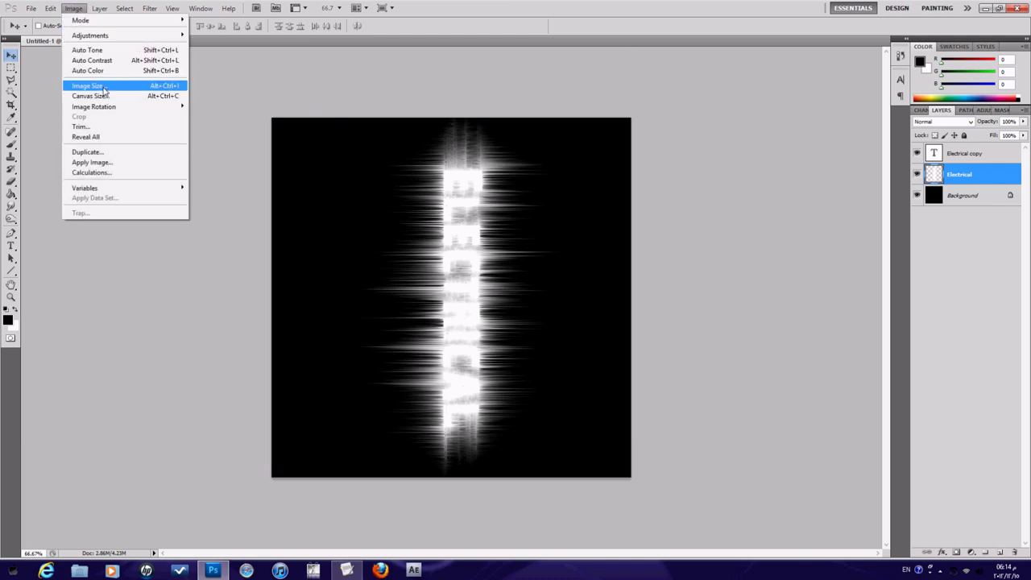
mouse_move(94, 106)
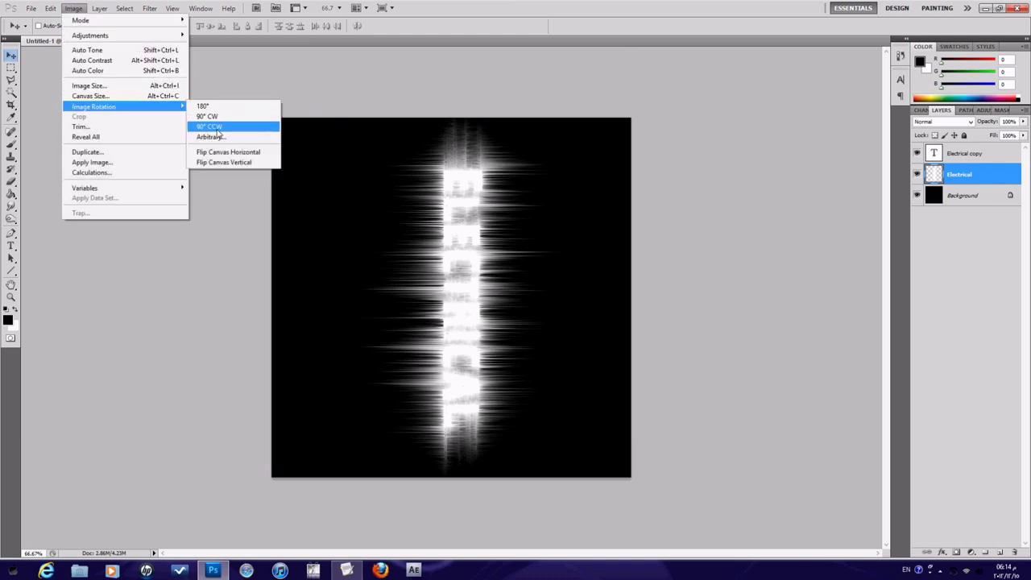
left_click(217, 128)
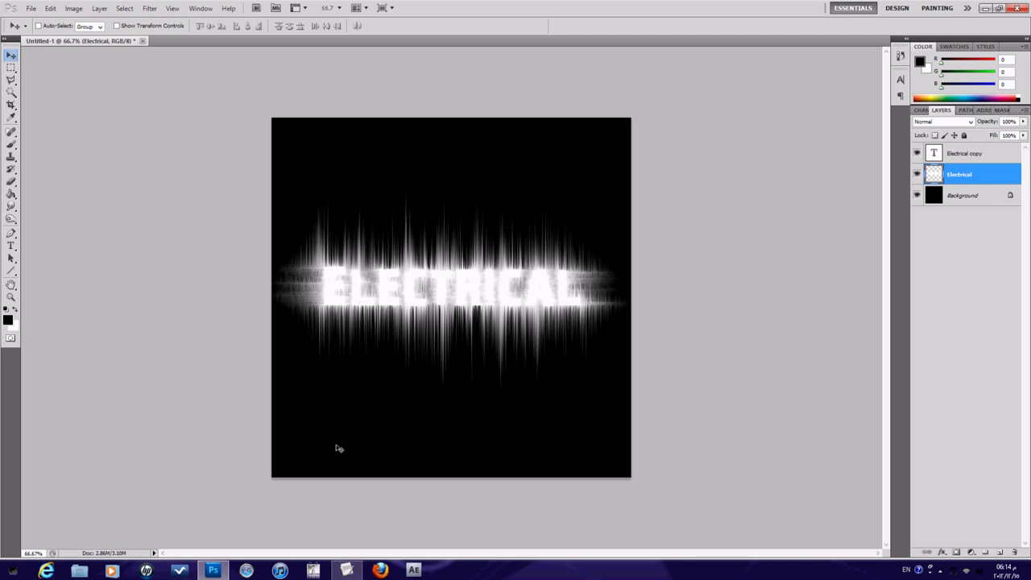
left_click(347, 570)
left_click_drag(234, 379, 39, 355)
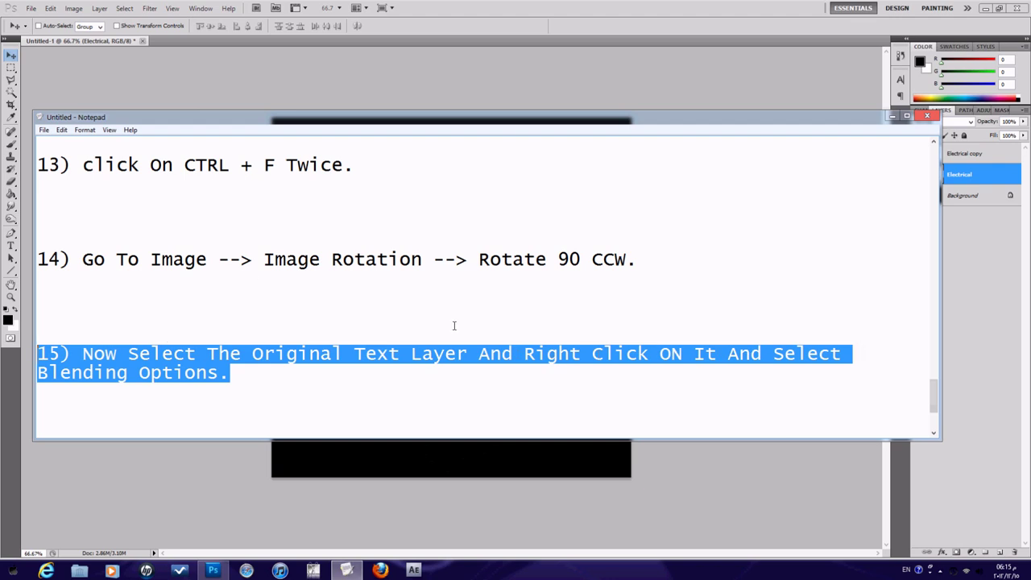
left_click(892, 115)
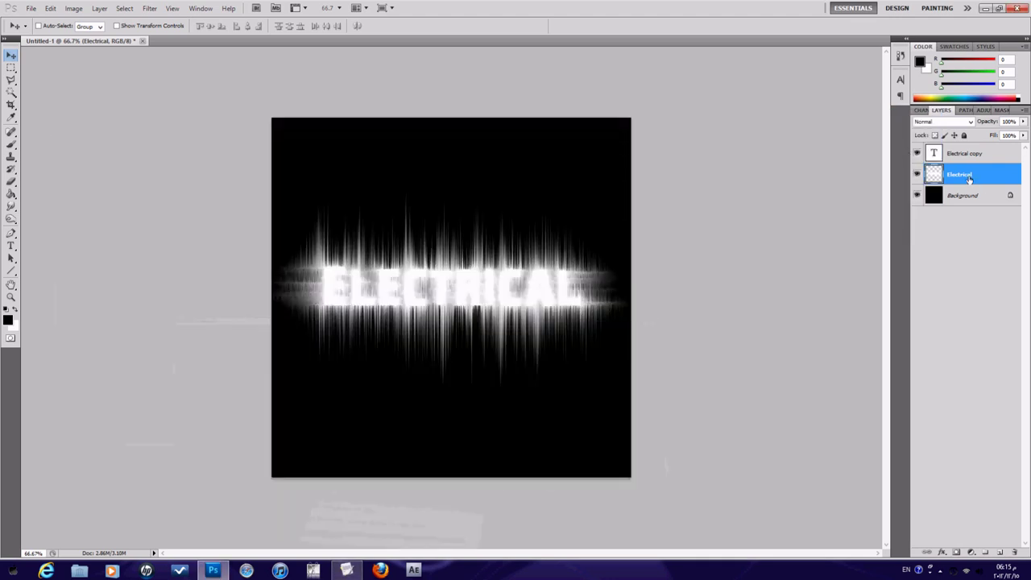
Step: Open the Electrical layer's Blending Options and highlight step 16 in the tutorial notes
right_click(968, 176)
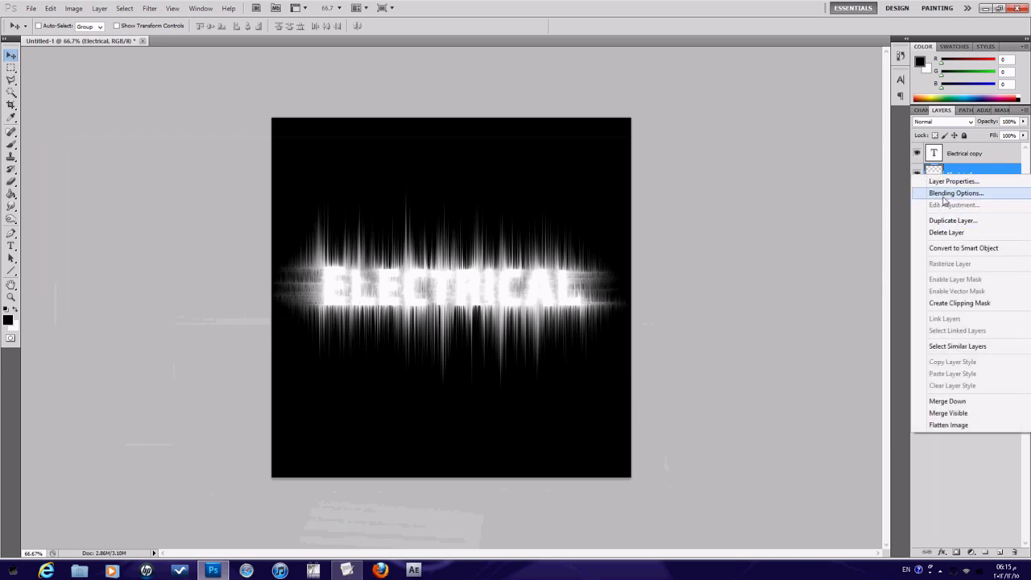
left_click(933, 197)
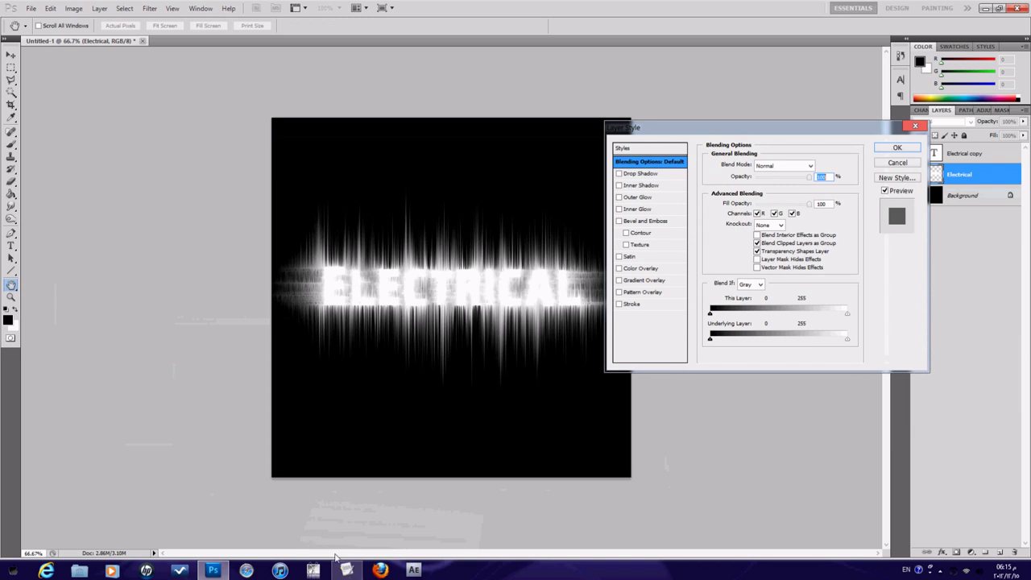
left_click(347, 570)
scroll(193, 333, "down", 1)
scroll(193, 334, "down", 1)
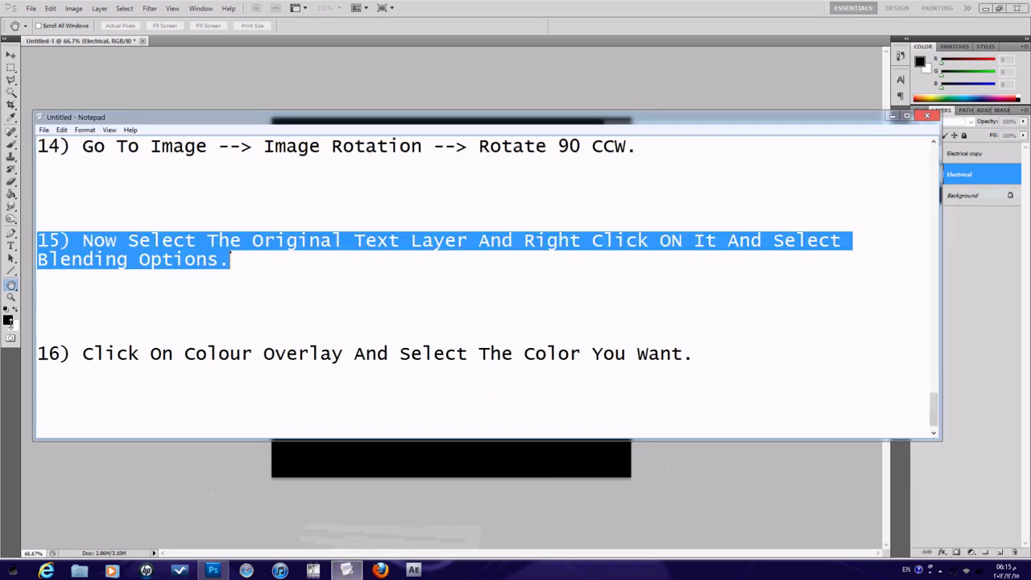
left_click_drag(34, 355, 702, 357)
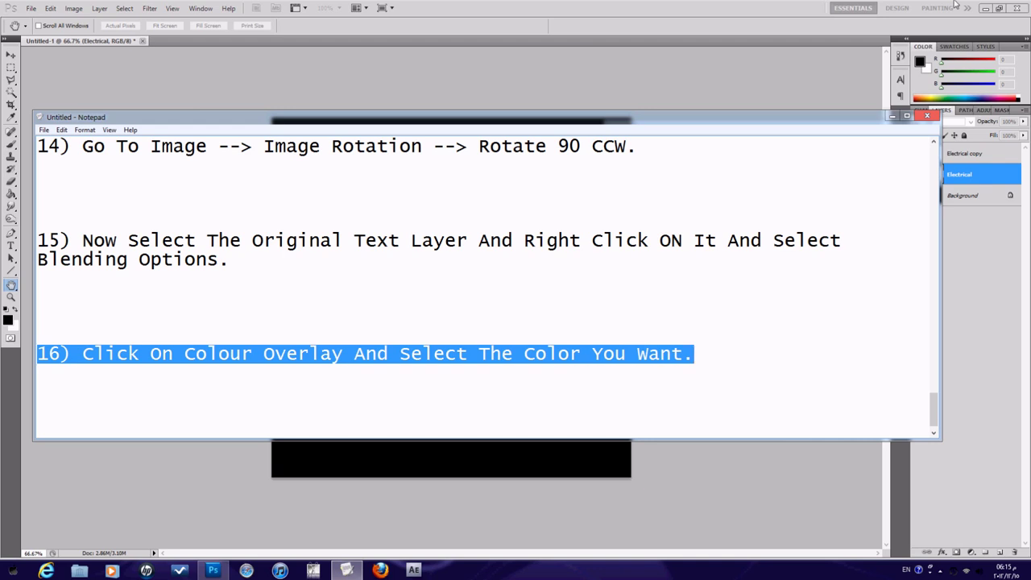
Step: Turn on Color Overlay with a cyan colour, apply the style, and return to the Move tool
left_click(797, 24)
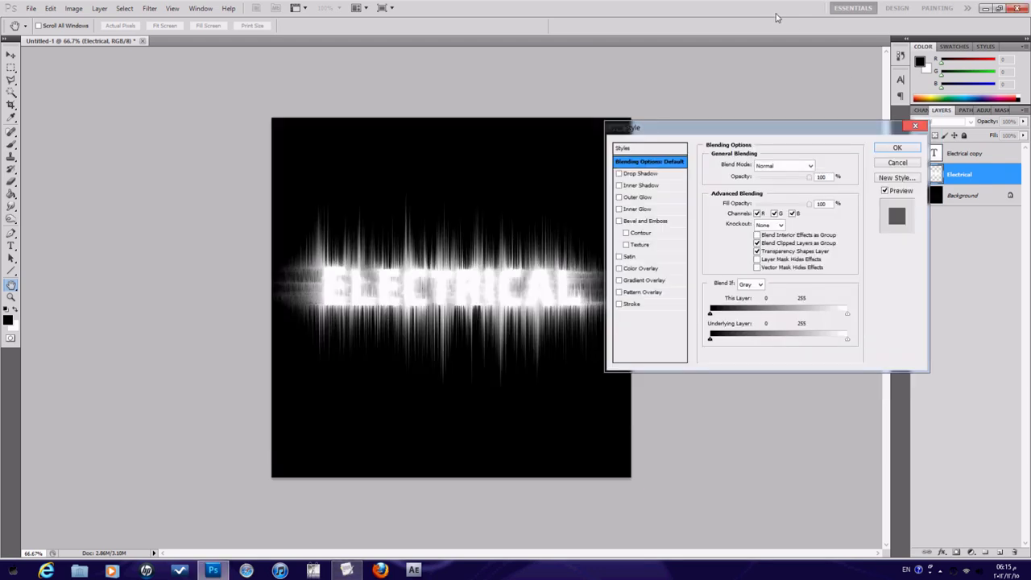
left_click(623, 273)
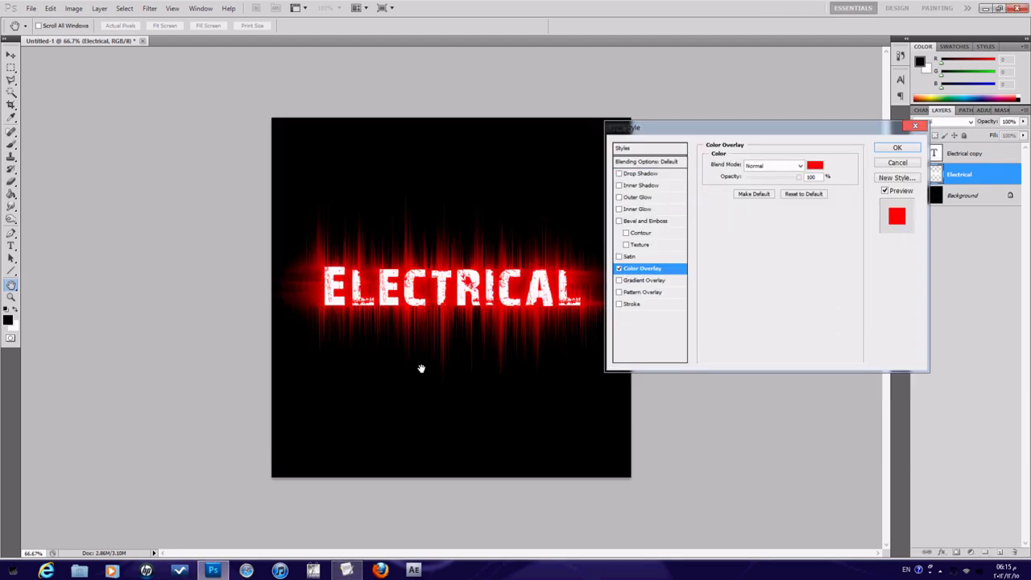
left_click(816, 165)
left_click_drag(844, 276, 846, 254)
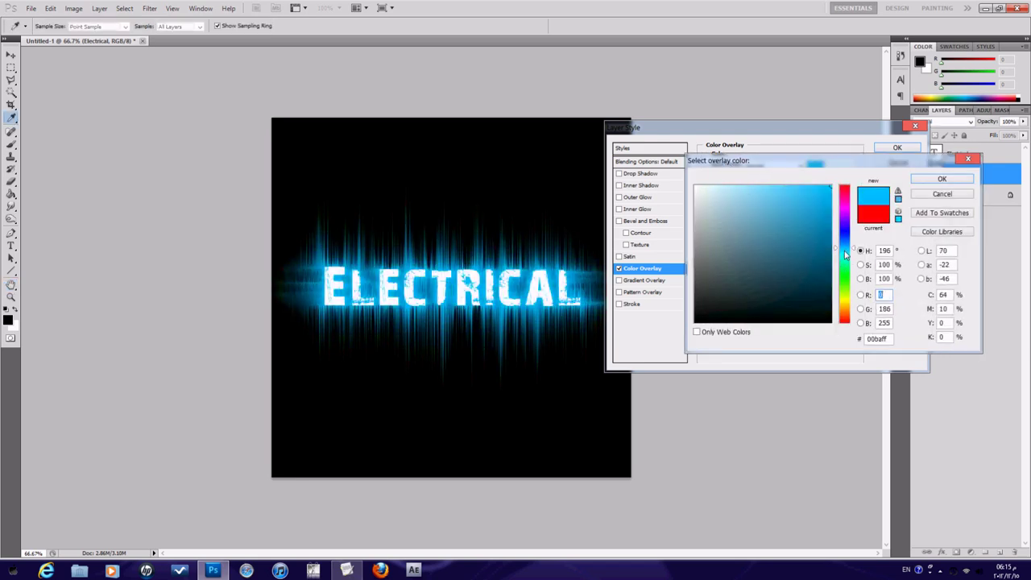
left_click(921, 178)
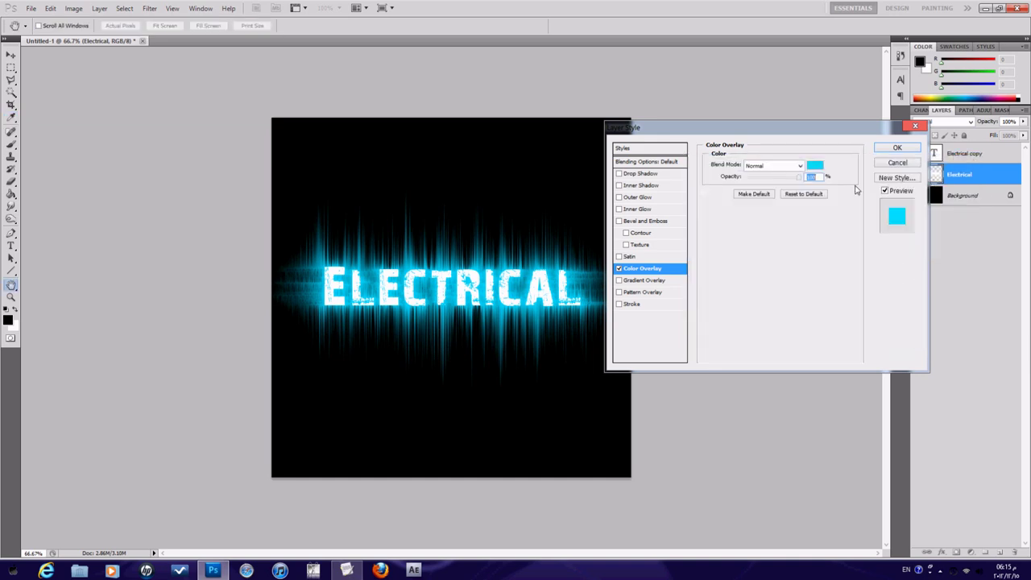
left_click(897, 149)
key("v")
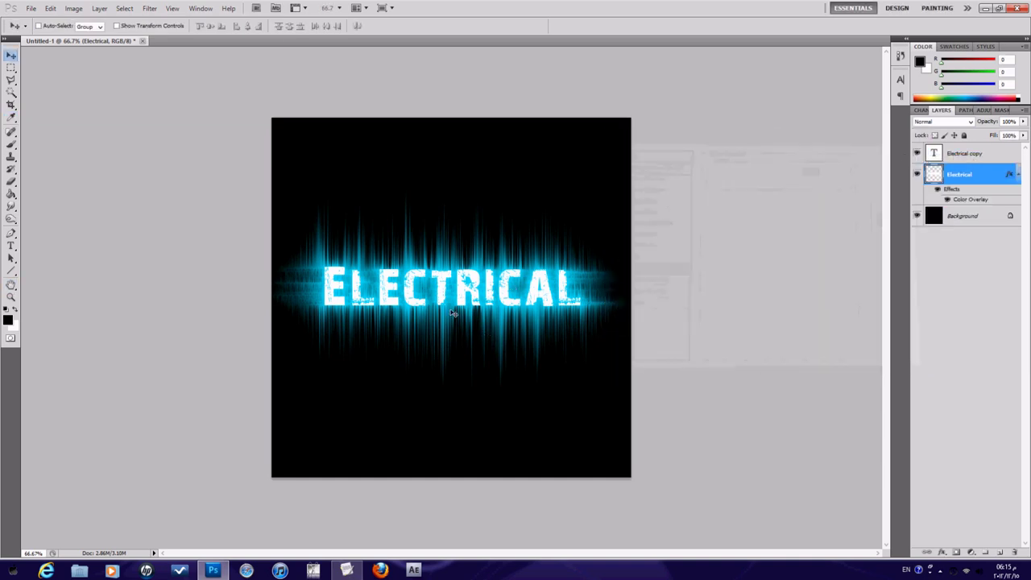
Step: Add 'THATS IT :)!!!' on a new line at the end of the tutorial notes
left_click(346, 570)
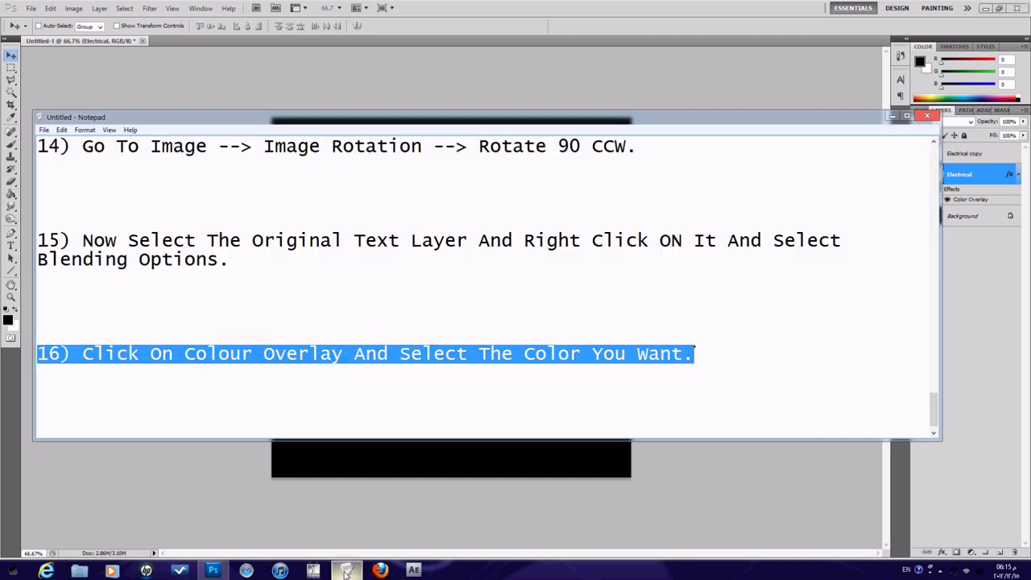
left_click(724, 369)
key("Return")
key("Return")
key("Return")
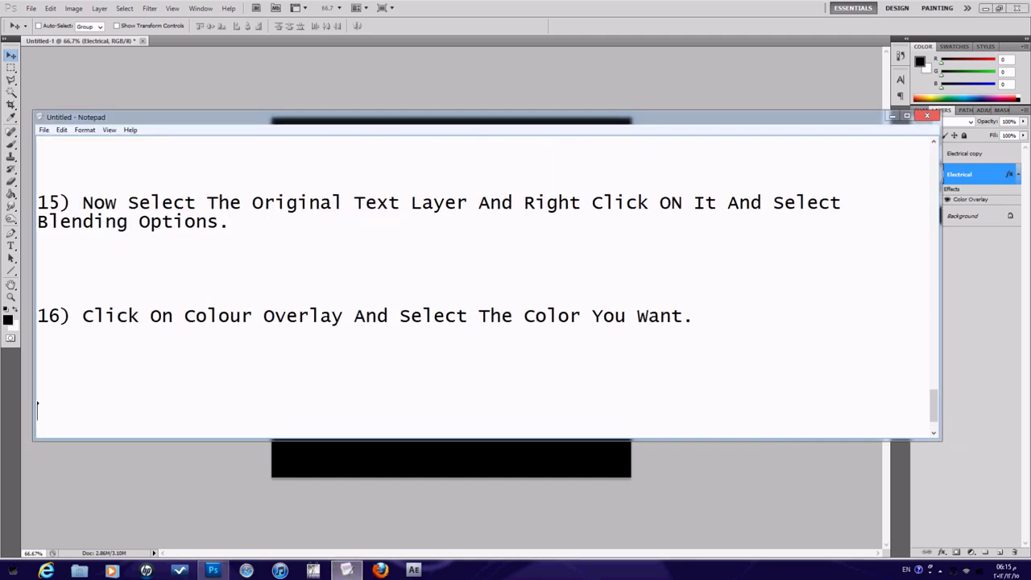
type("THAT")
type("S IT :")
type(")!!!")
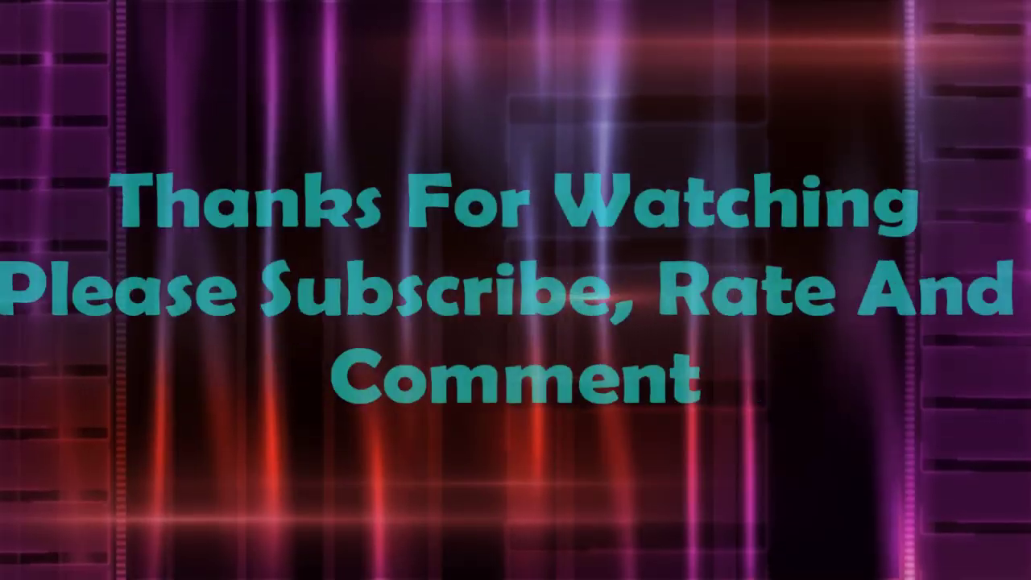